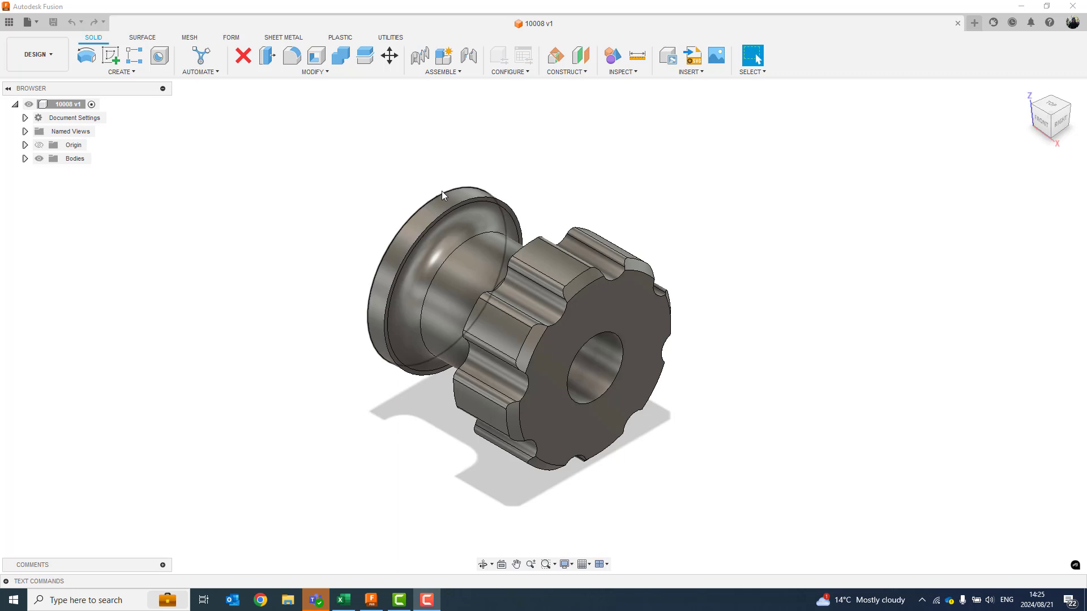
pyautogui.click(38, 23)
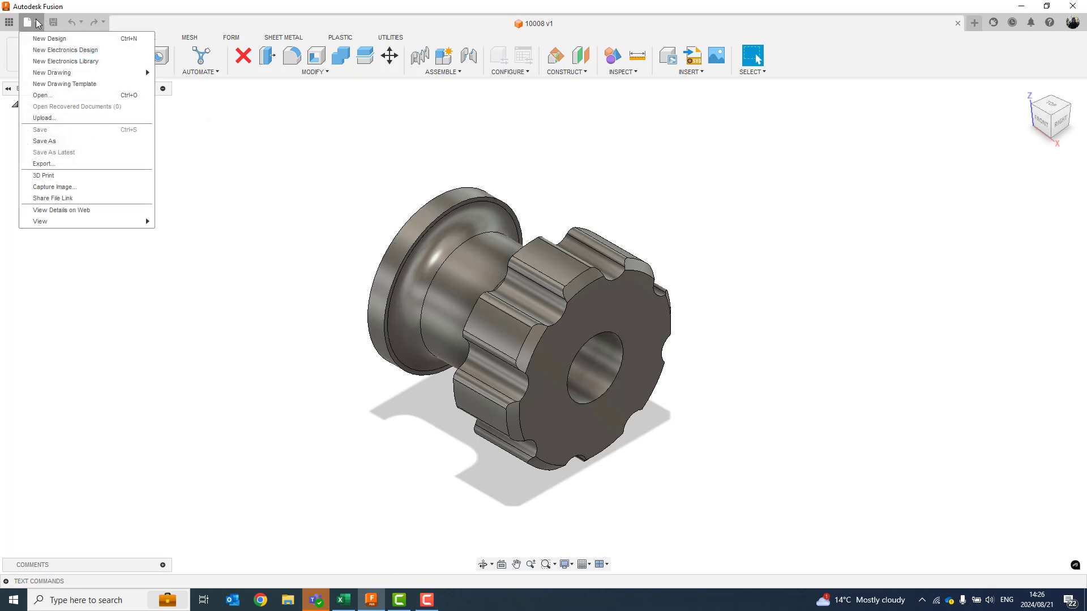
pyautogui.click(354, 193)
pyautogui.click(55, 64)
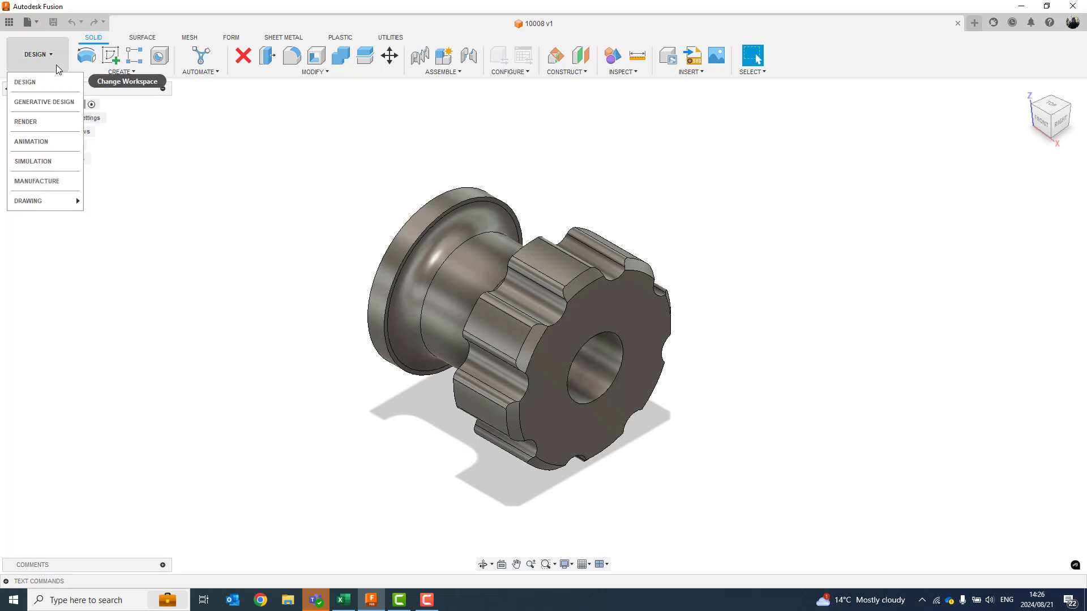
pyautogui.moveTo(80, 200)
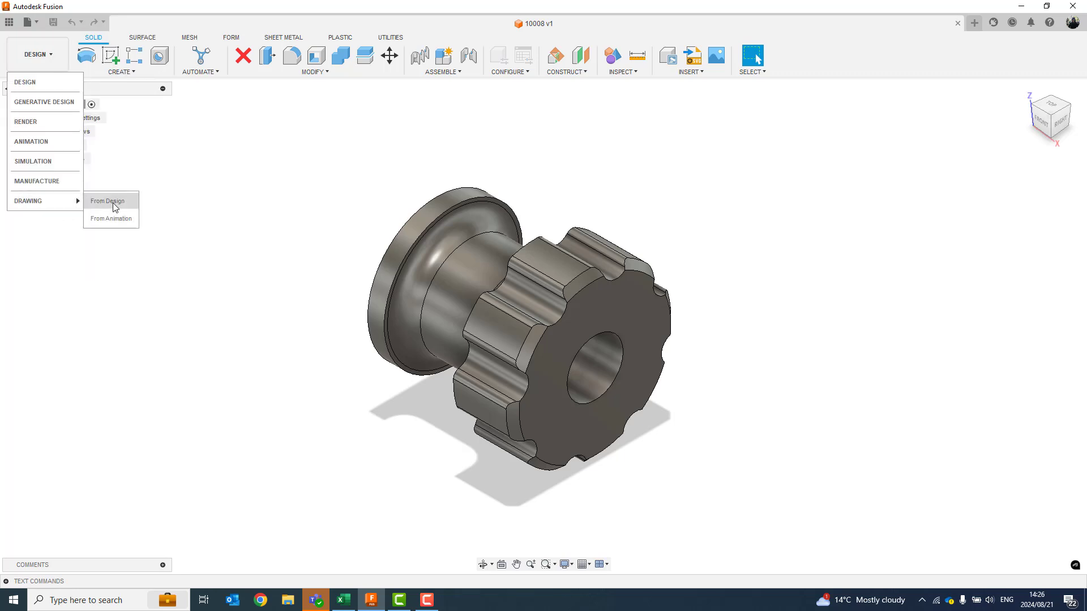
pyautogui.click(170, 169)
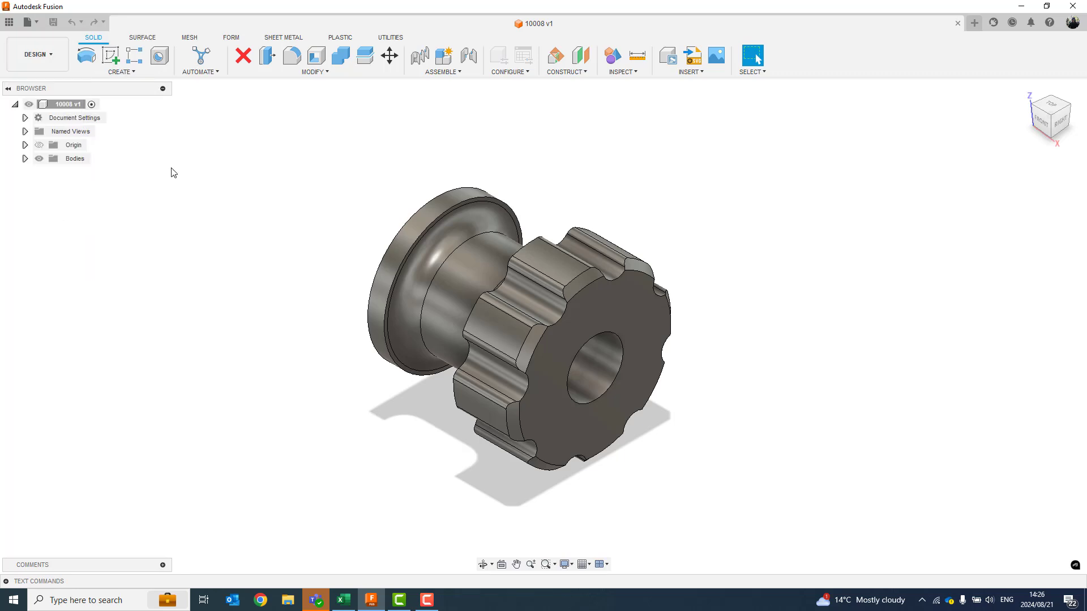
# Create a new drawing of the full assembly from the design, from scratch, using the ISO standard, millimetres and an A3 landscape sheet.
pyautogui.click(36, 26)
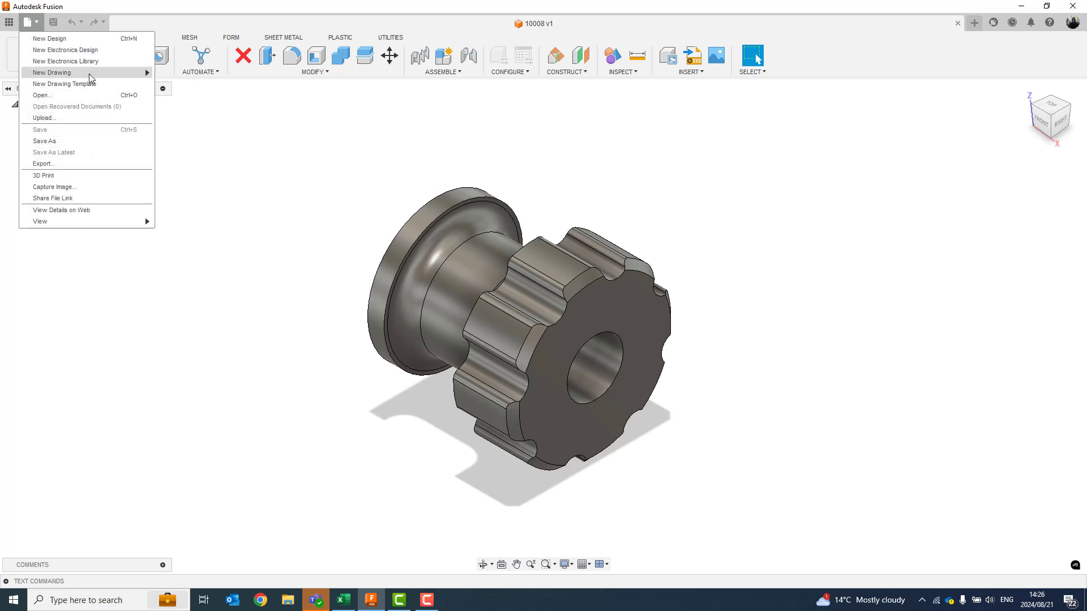
pyautogui.moveTo(90, 74)
pyautogui.click(213, 74)
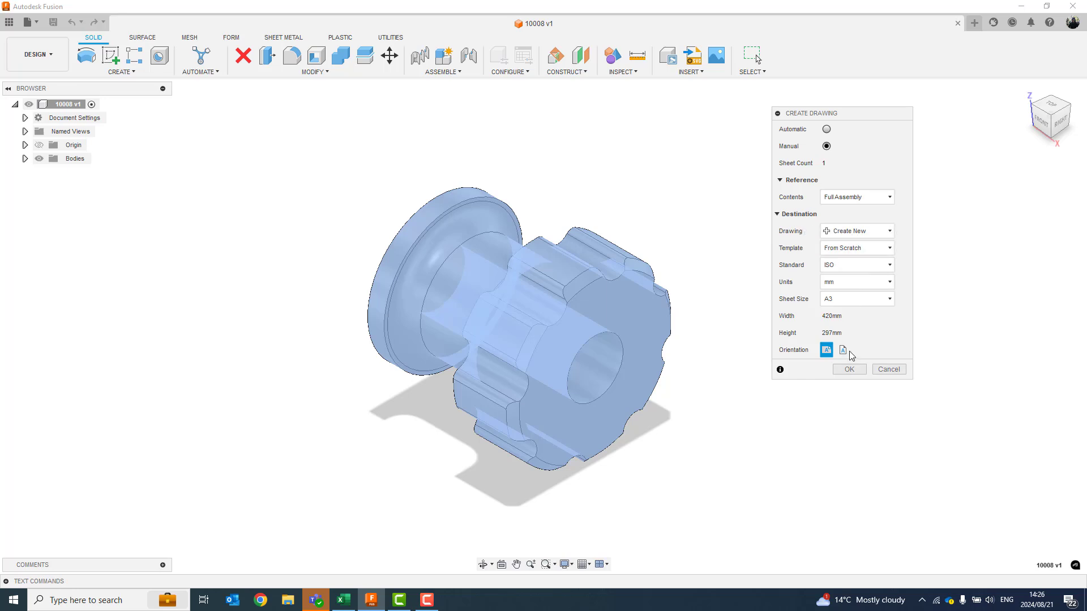
pyautogui.click(865, 268)
pyautogui.click(866, 290)
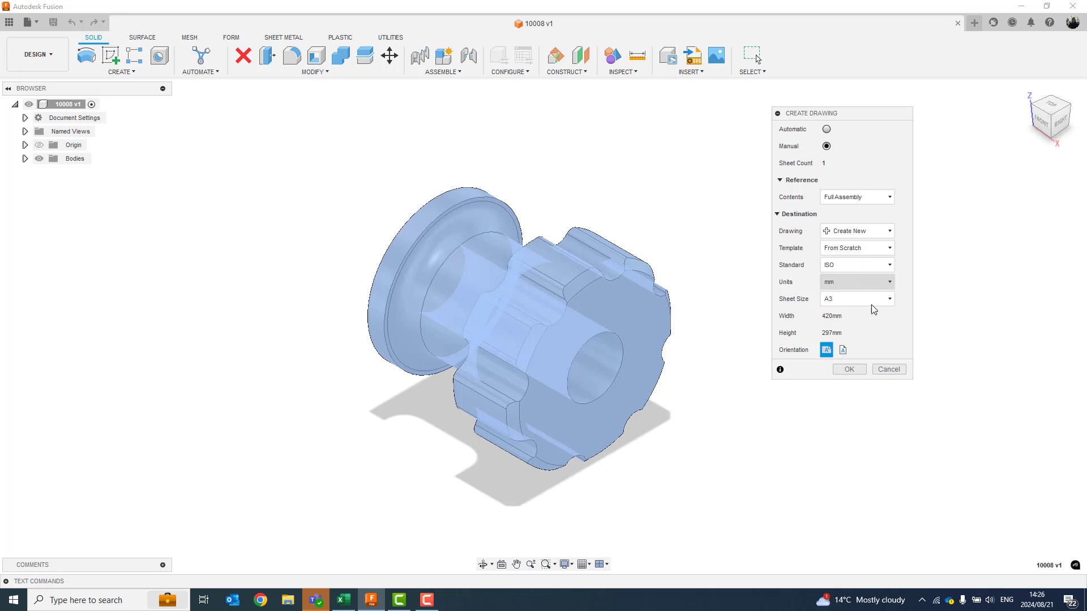
pyautogui.click(860, 371)
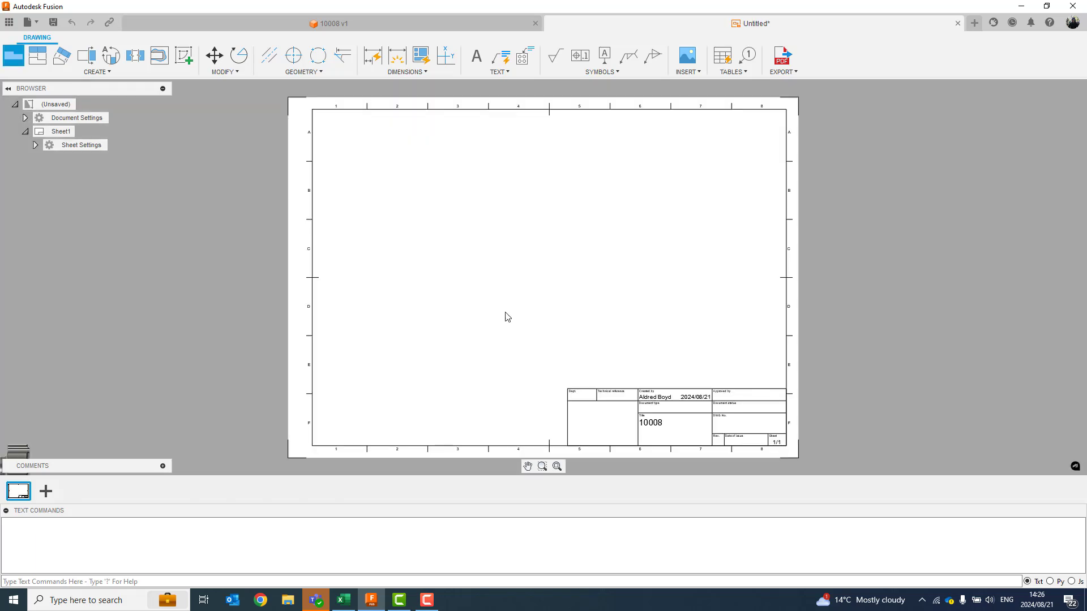
# Place a front base view of the part at 1:1 scale in the sheet's upper-left area.
pyautogui.click(359, 160)
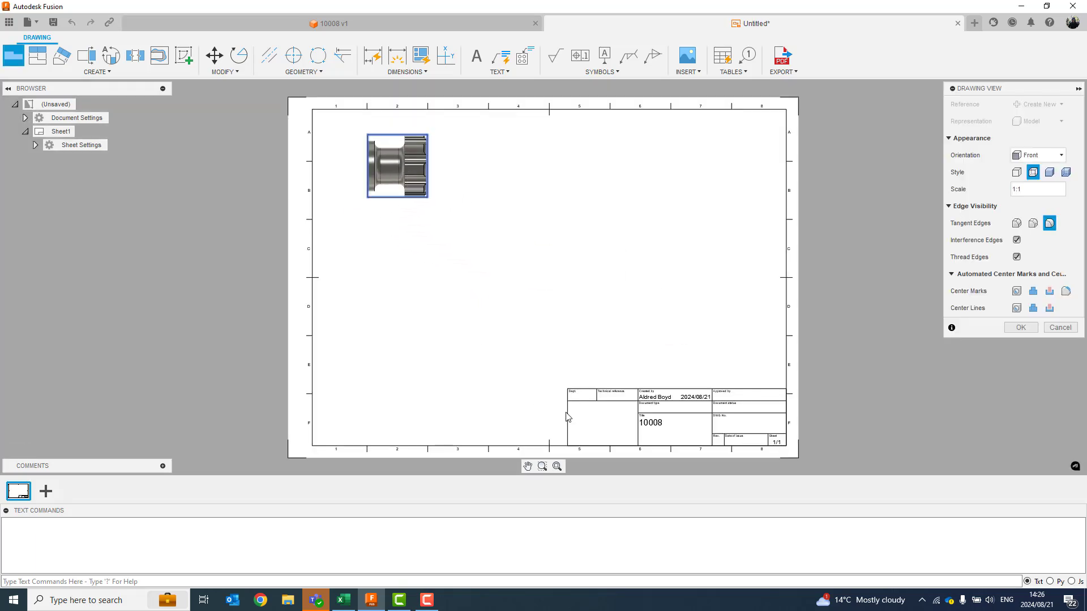
pyautogui.click(1021, 327)
# Create a new title block from the existing ISO_TITLEBLOCK and open it for editing.
pyautogui.scroll(5, 677, 434)
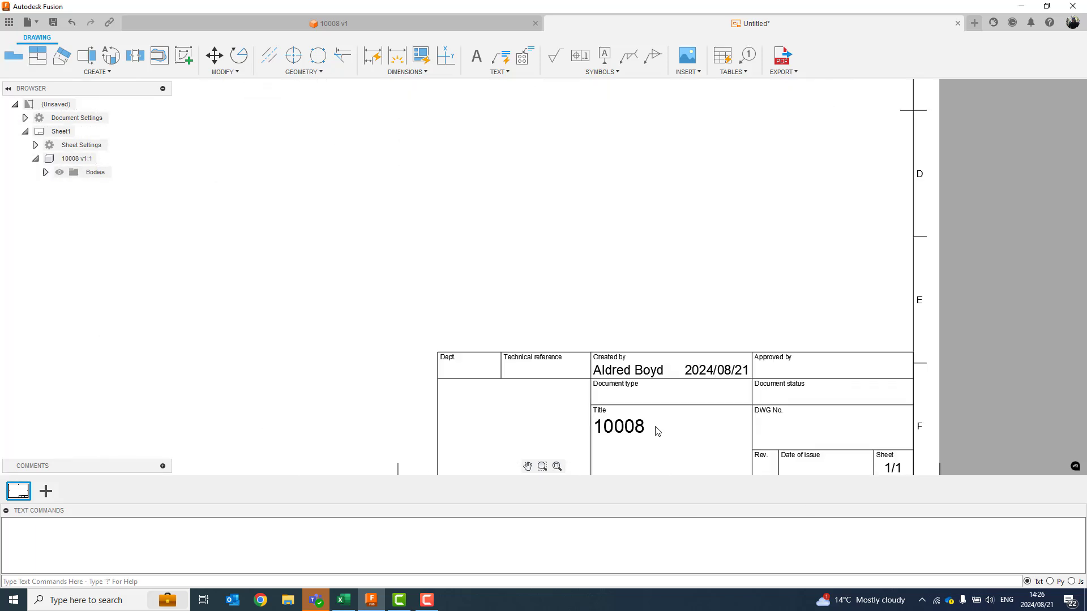
pyautogui.scroll(-5, 657, 414)
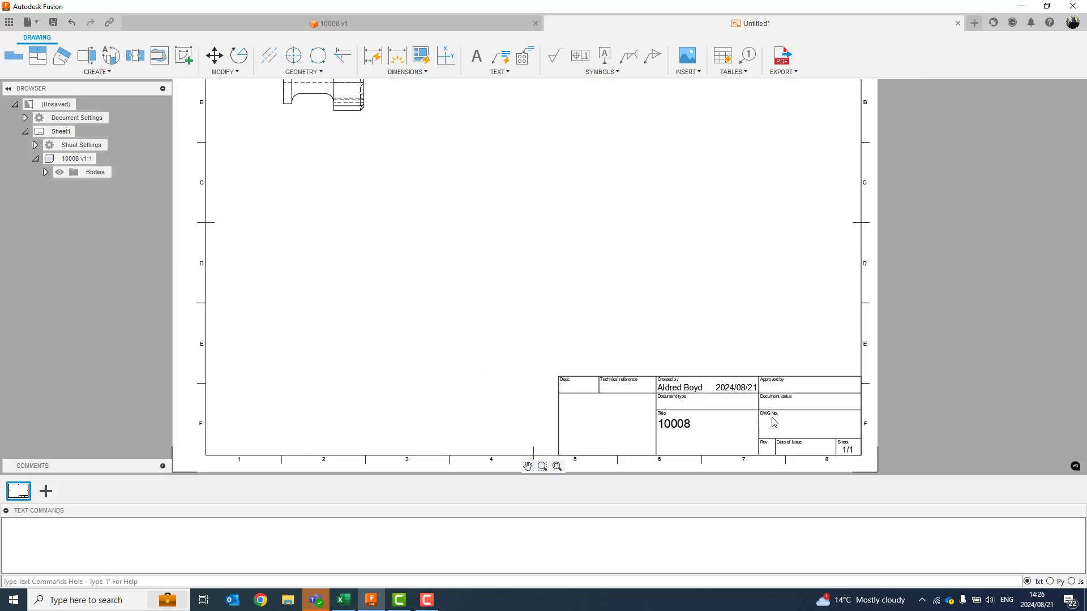
pyautogui.moveTo(657, 413); pyautogui.dragTo(589, 399, button='middle')
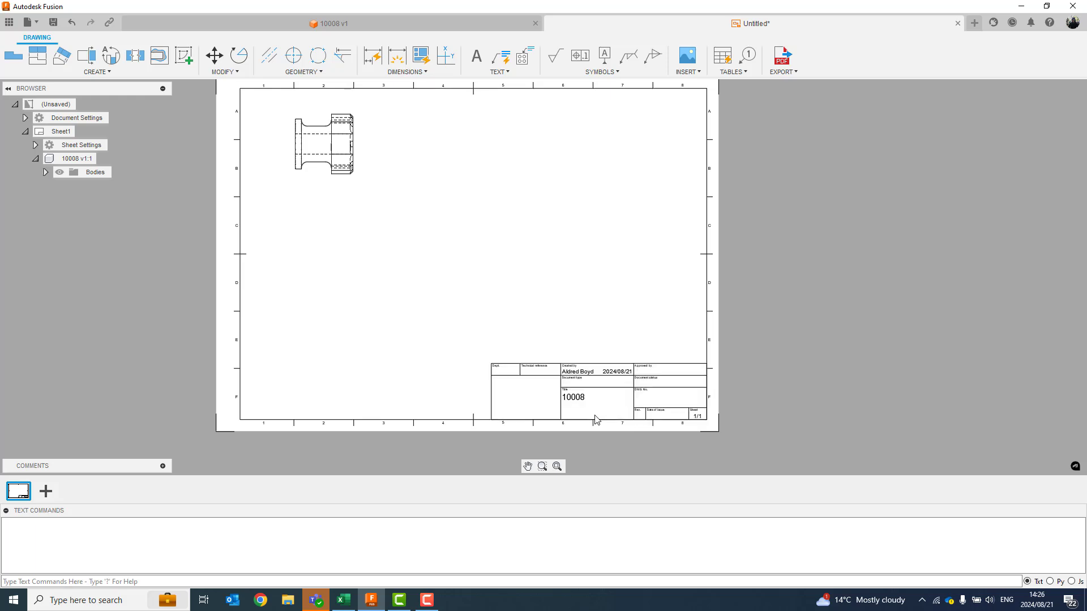
pyautogui.scroll(-3, 629, 422)
pyautogui.scroll(3, 612, 407)
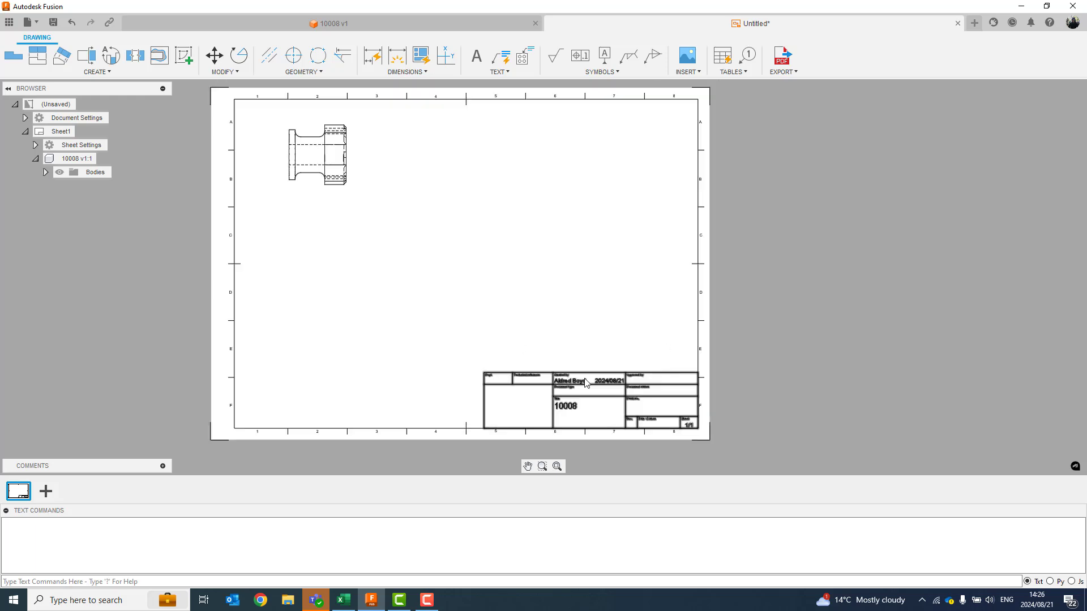
pyautogui.rightClick(601, 382)
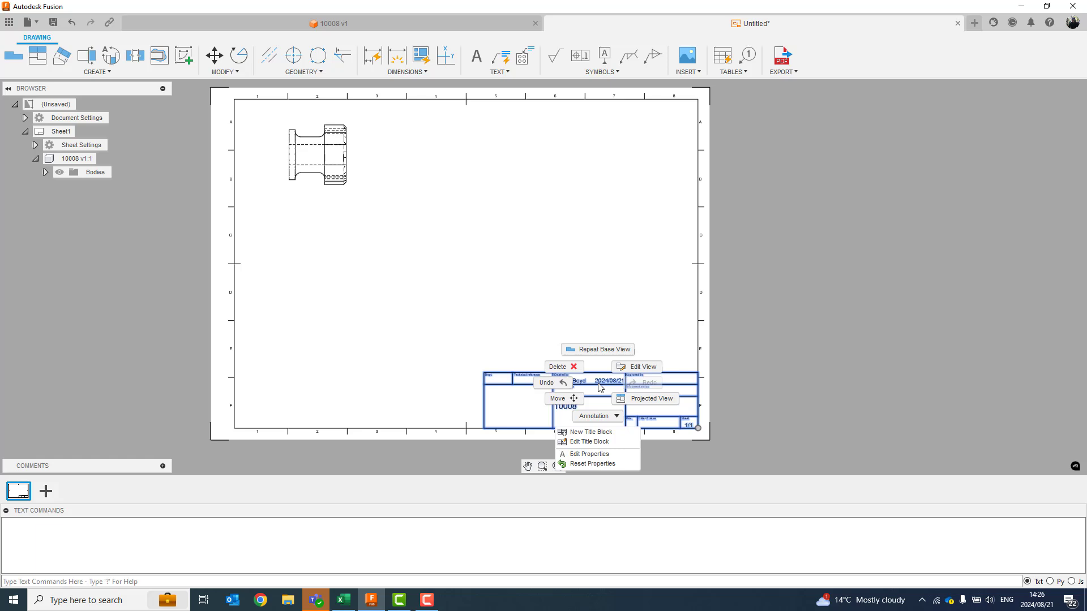
pyautogui.click(591, 432)
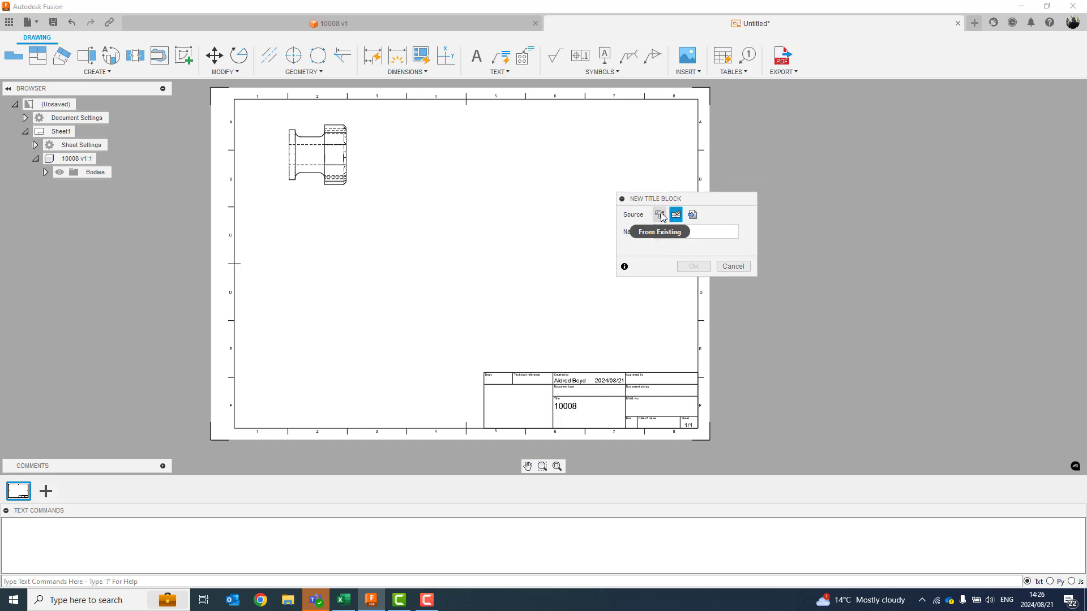
pyautogui.click(660, 215)
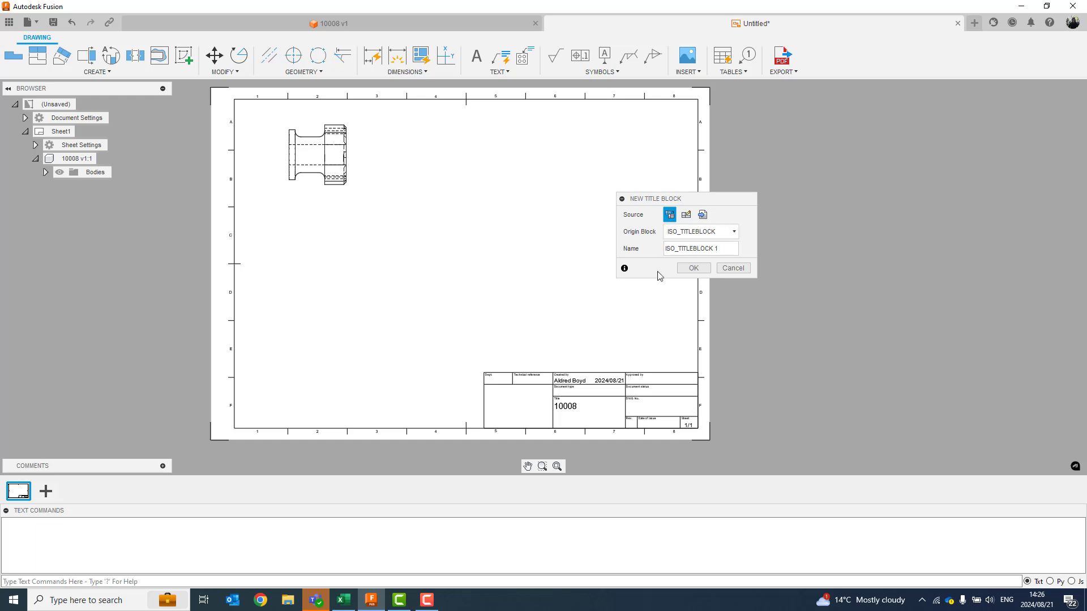
pyautogui.moveTo(727, 247); pyautogui.dragTo(552, 236)
pyautogui.click(740, 248)
pyautogui.click(694, 268)
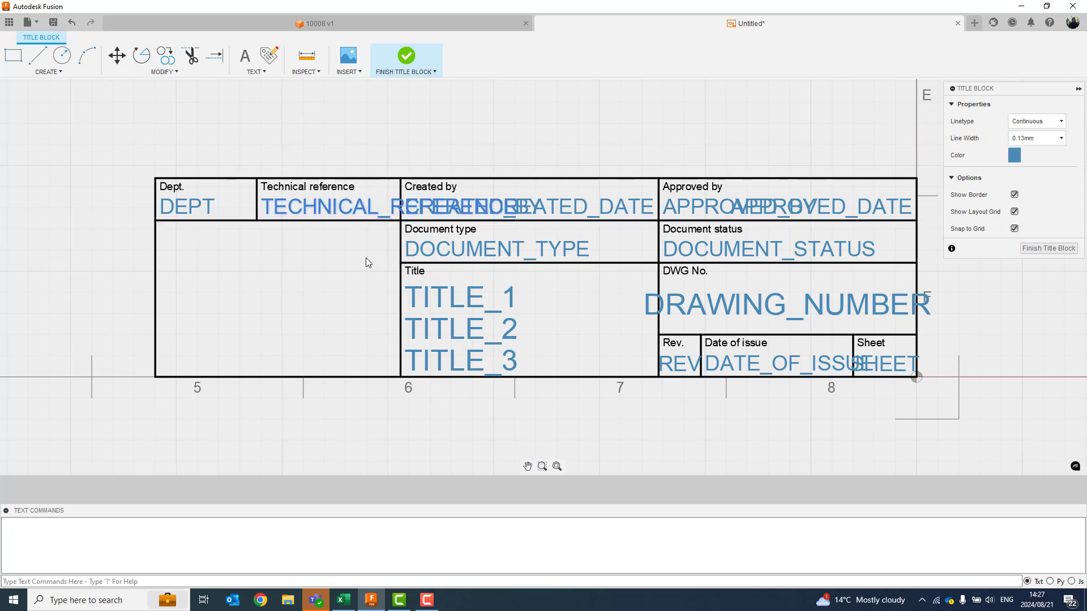
# Delete the Dept. and Technical reference labels and their attribute texts from the title block.
pyautogui.press('Delete')
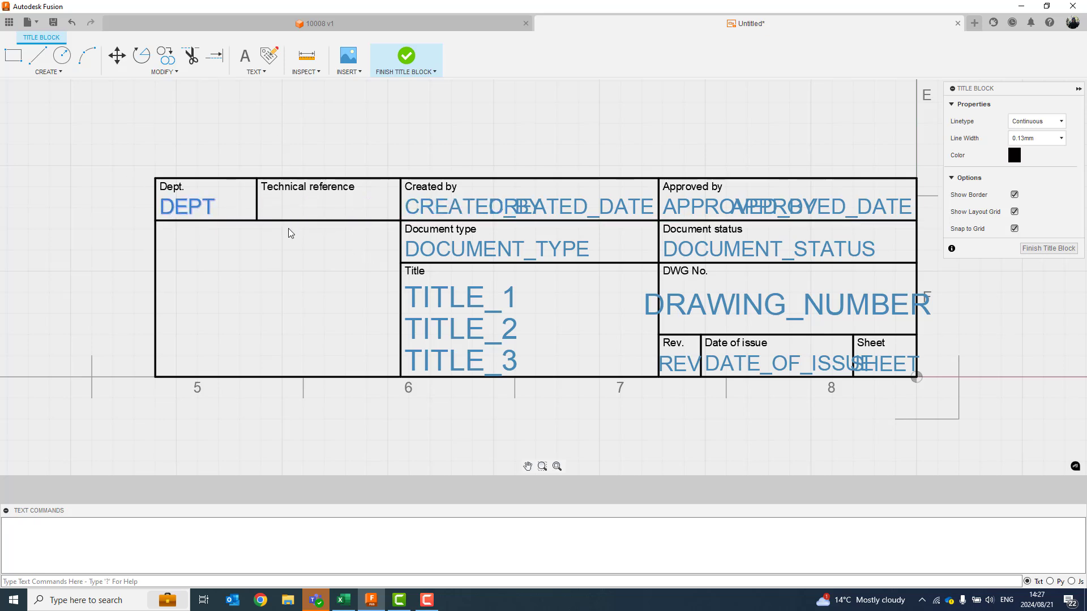
pyautogui.press('Delete')
pyautogui.press('Delete')
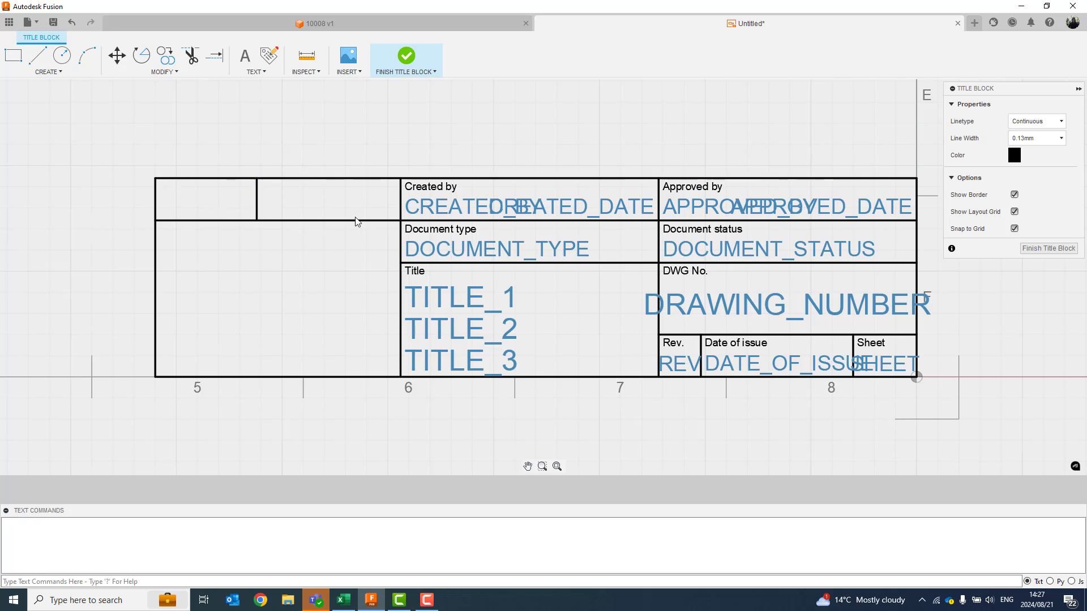
# Delete the two vertical lines that bounded the former Dept. cell at the title block's left end.
pyautogui.moveTo(307, 213); pyautogui.dragTo(149, 193)
pyautogui.press('Delete')
pyautogui.moveTo(306, 304); pyautogui.dragTo(220, 147)
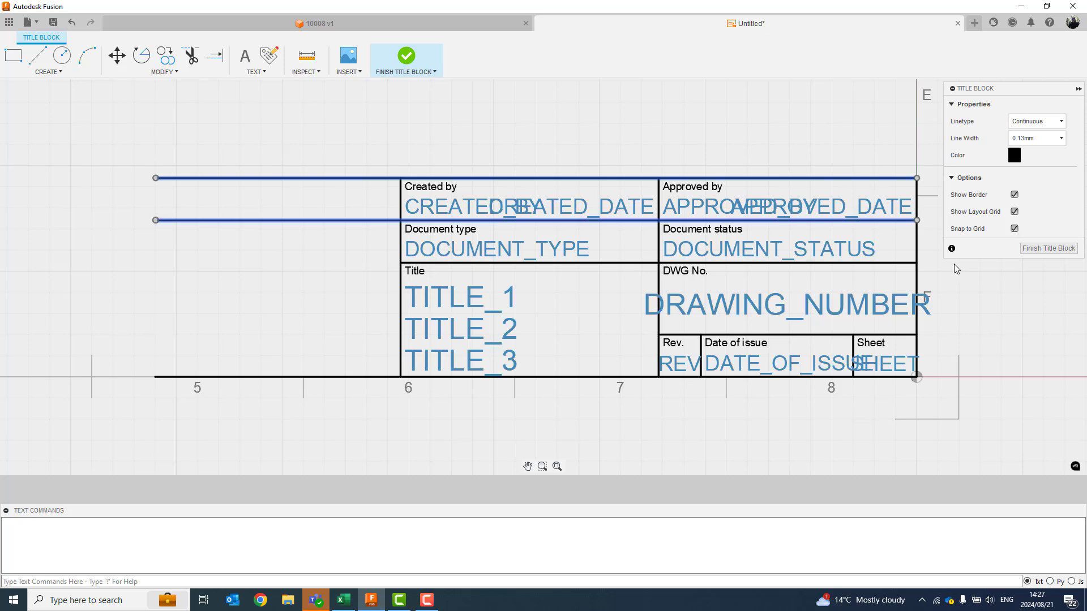
pyautogui.click(300, 124)
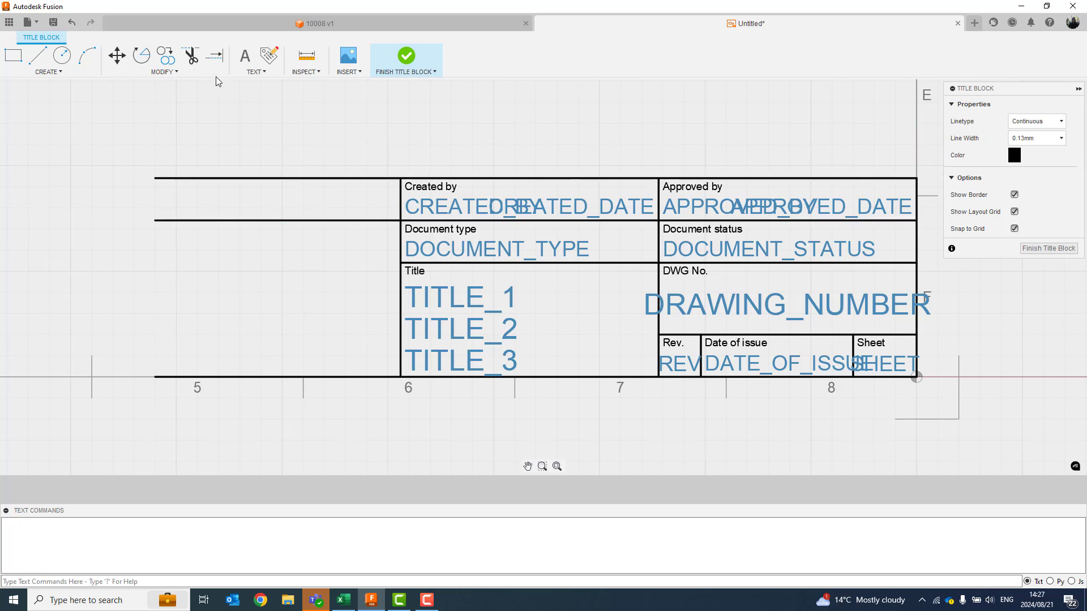
pyautogui.click(191, 55)
pyautogui.click(357, 178)
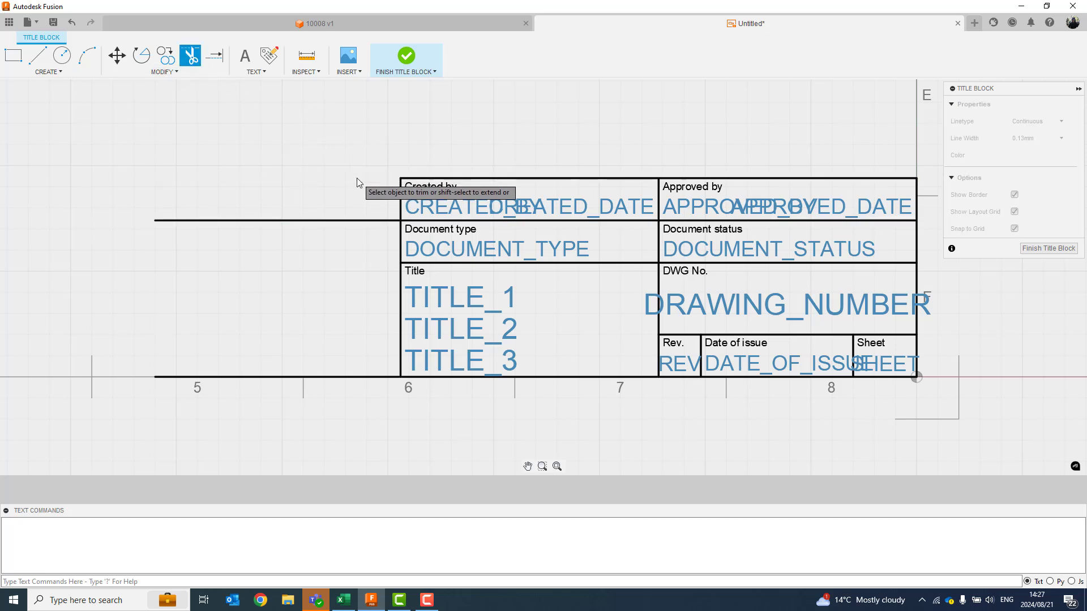
pyautogui.click(353, 219)
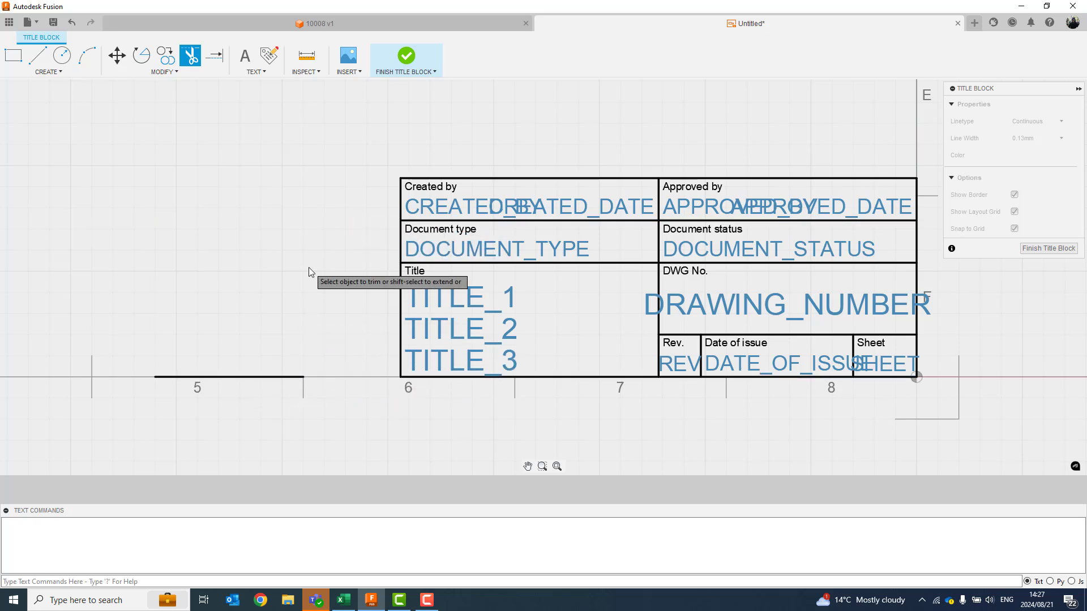
pyautogui.hotkey('ctrl', 'z')
pyautogui.hotkey('ctrl', 'z')
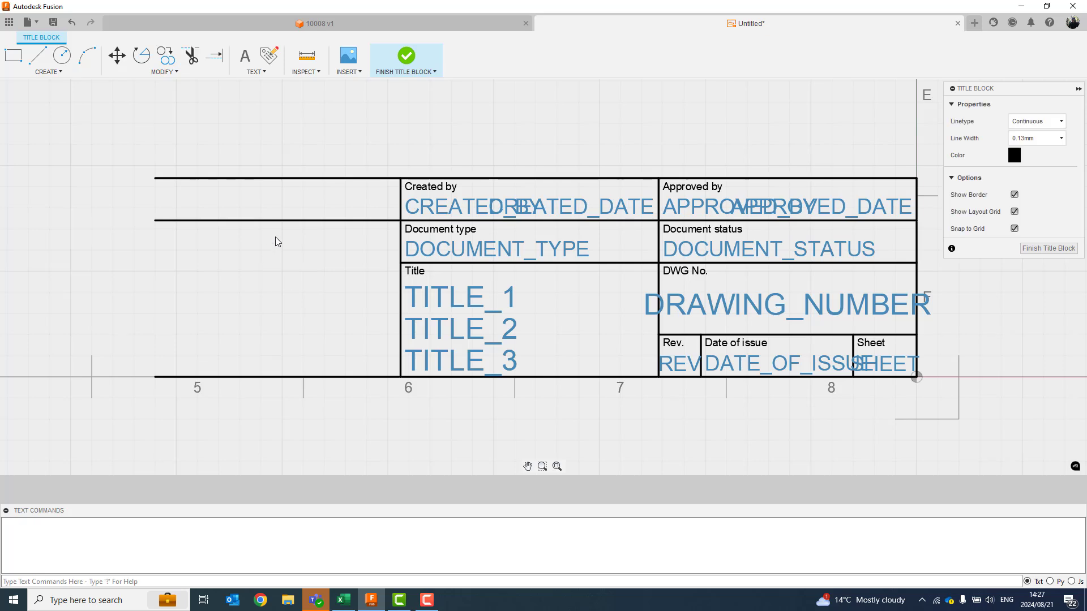
# Trim the three horizontal lines projecting left of the Created by and Title cells, and delete the leftover piece of the bottom line.
pyautogui.click(191, 56)
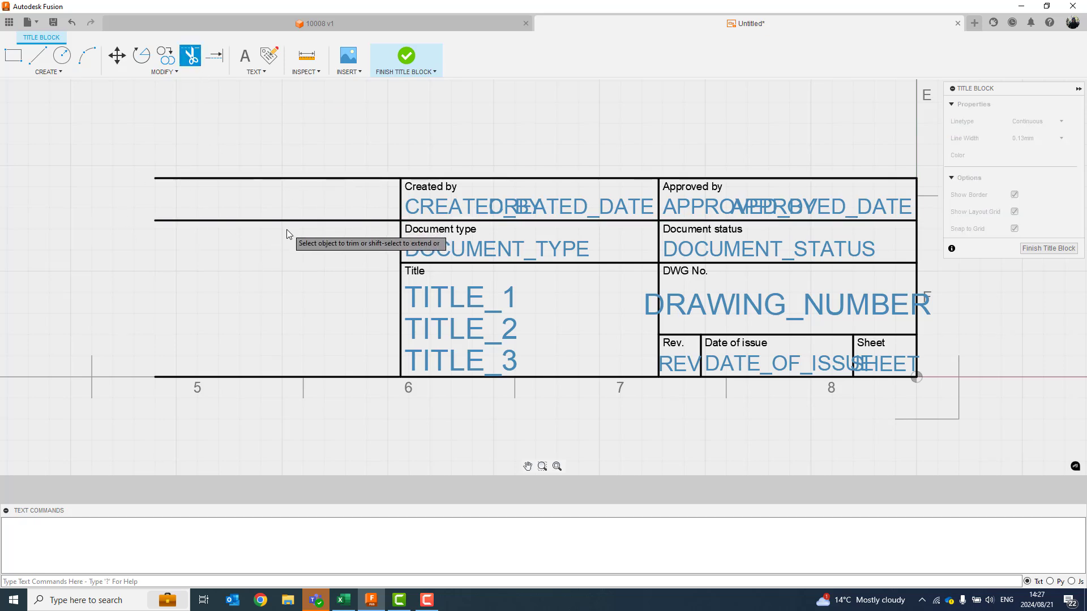
pyautogui.click(297, 177)
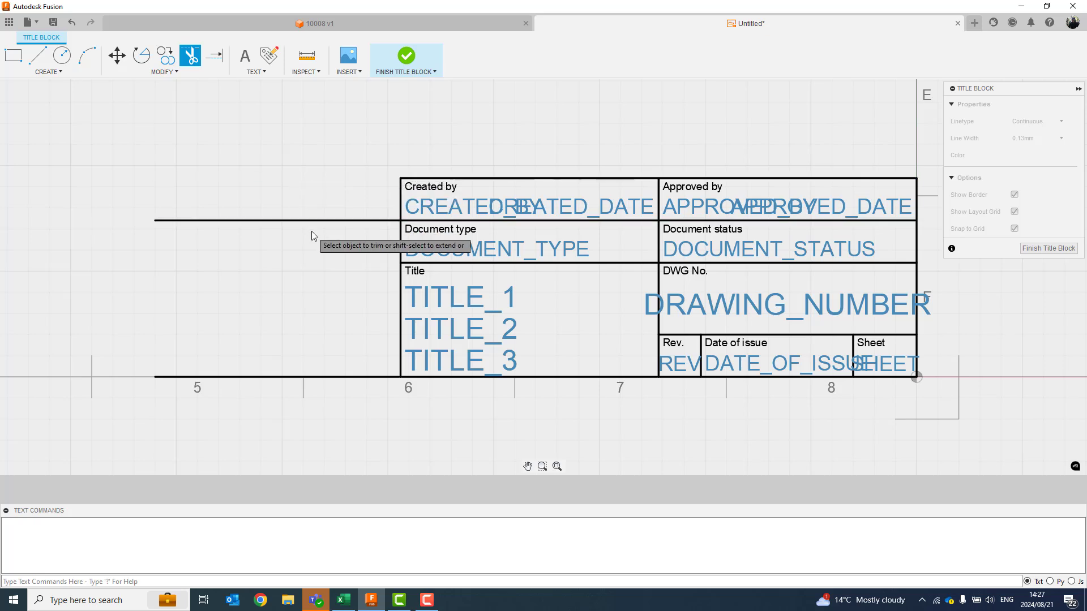
pyautogui.click(319, 220)
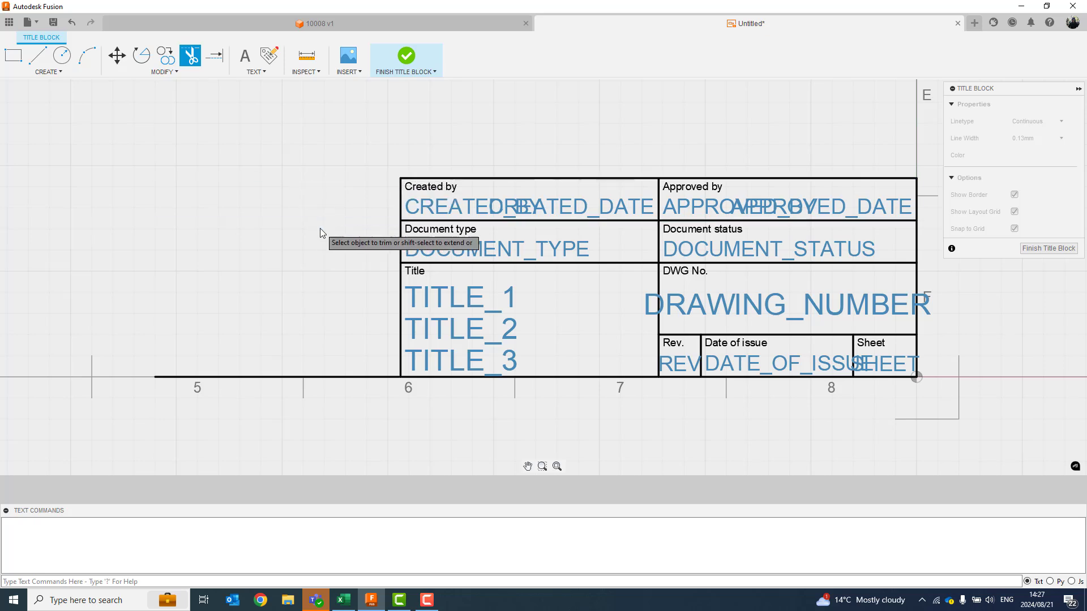
pyautogui.click(324, 377)
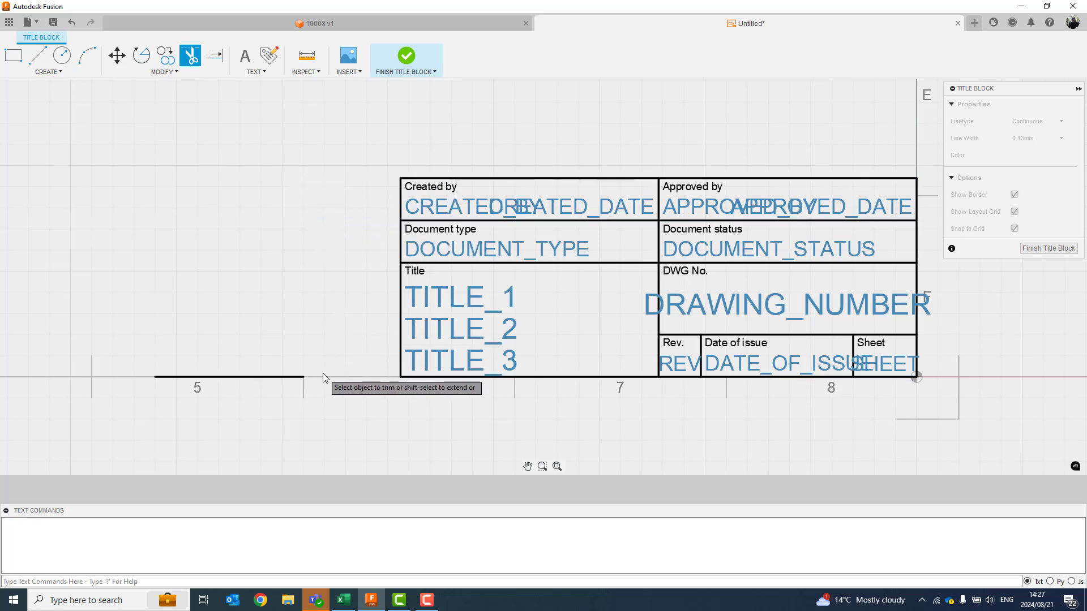
pyautogui.rightClick(314, 309)
pyautogui.click(346, 304)
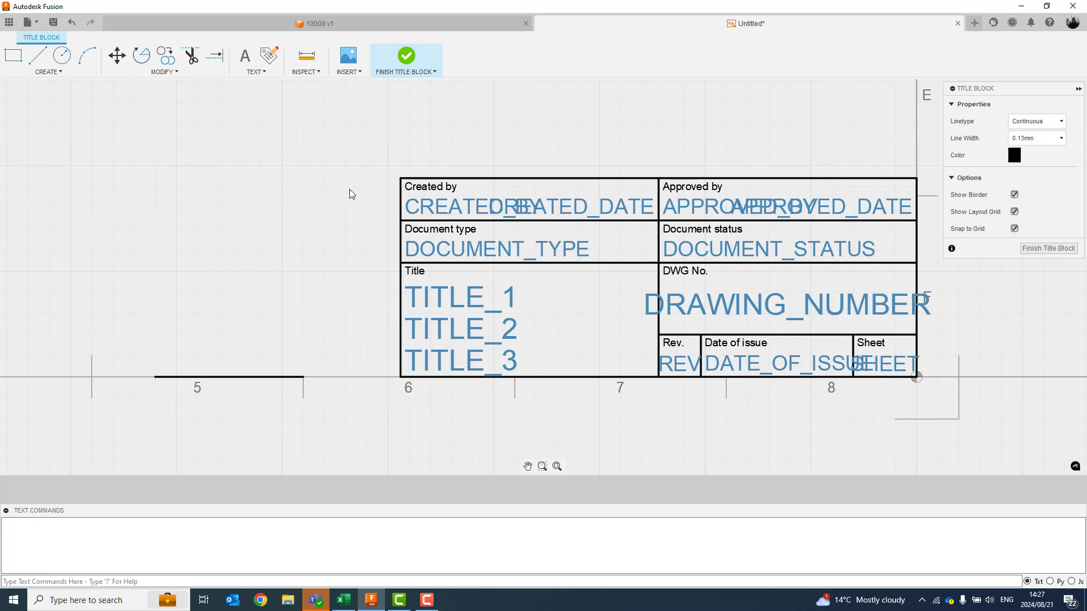
pyautogui.moveTo(257, 400); pyautogui.dragTo(226, 355)
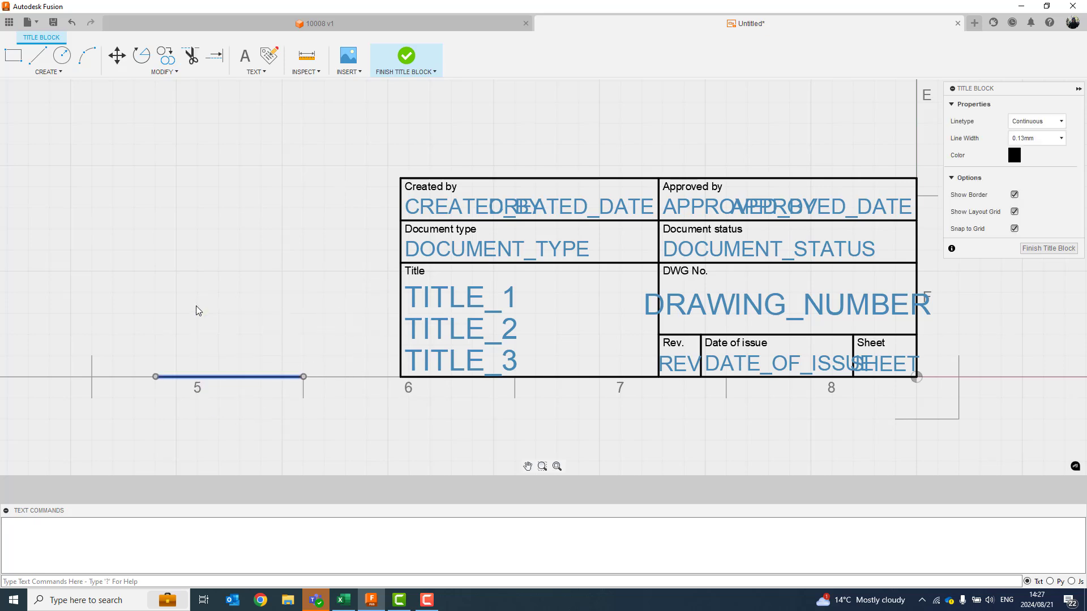
pyautogui.press('Delete')
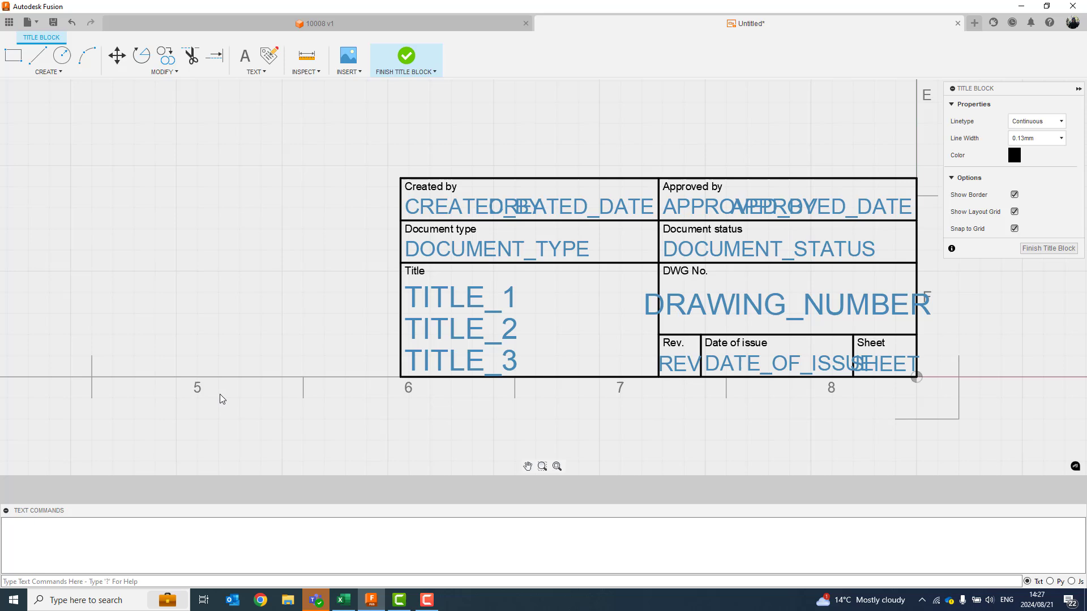
pyautogui.click(22, 54)
pyautogui.click(400, 178)
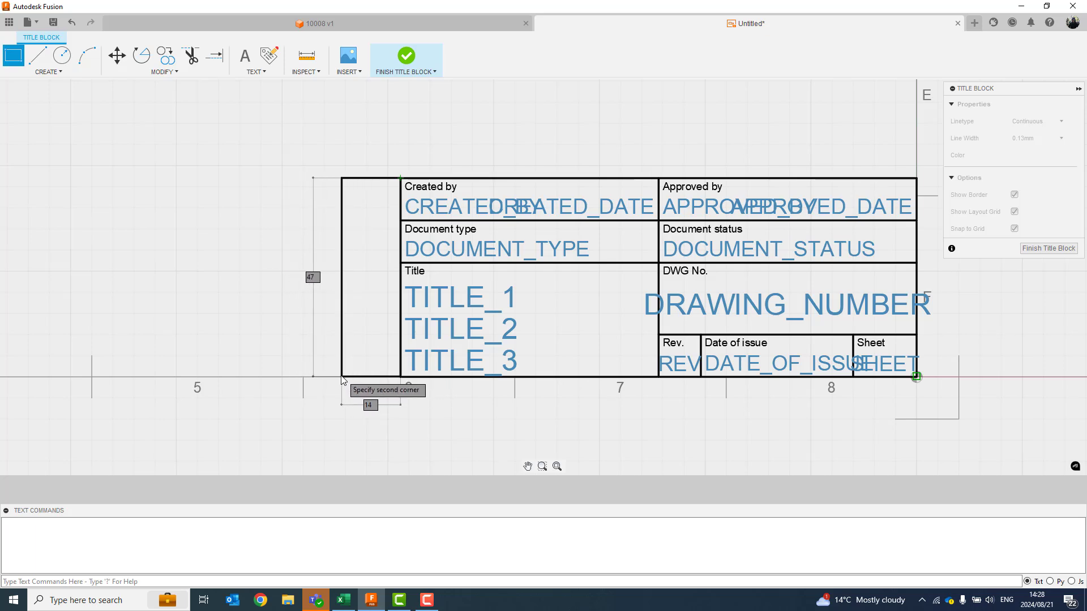
pyautogui.press('Escape')
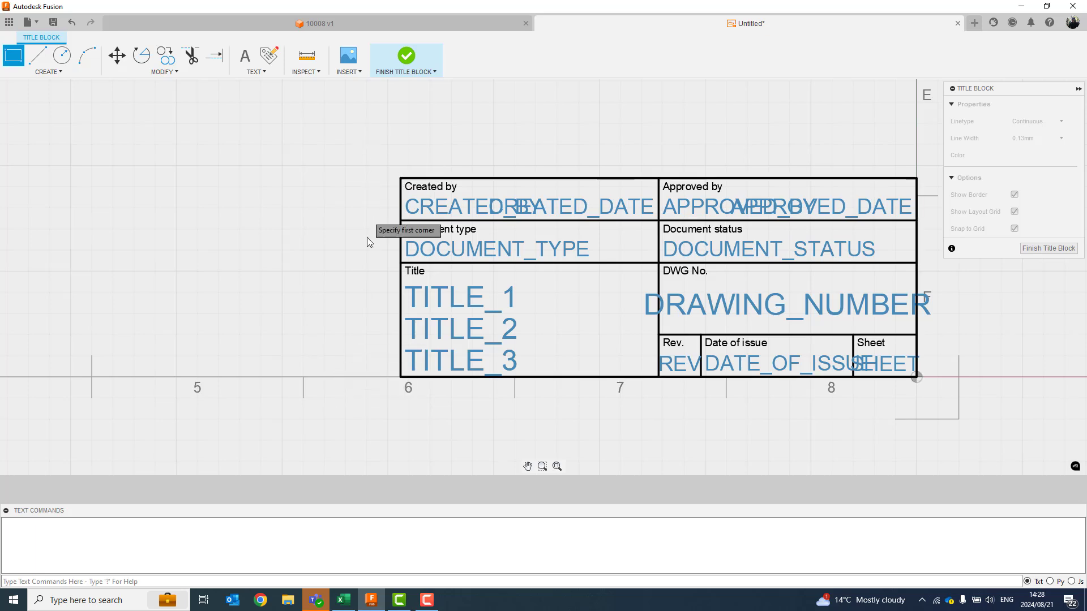
pyautogui.rightClick(306, 346)
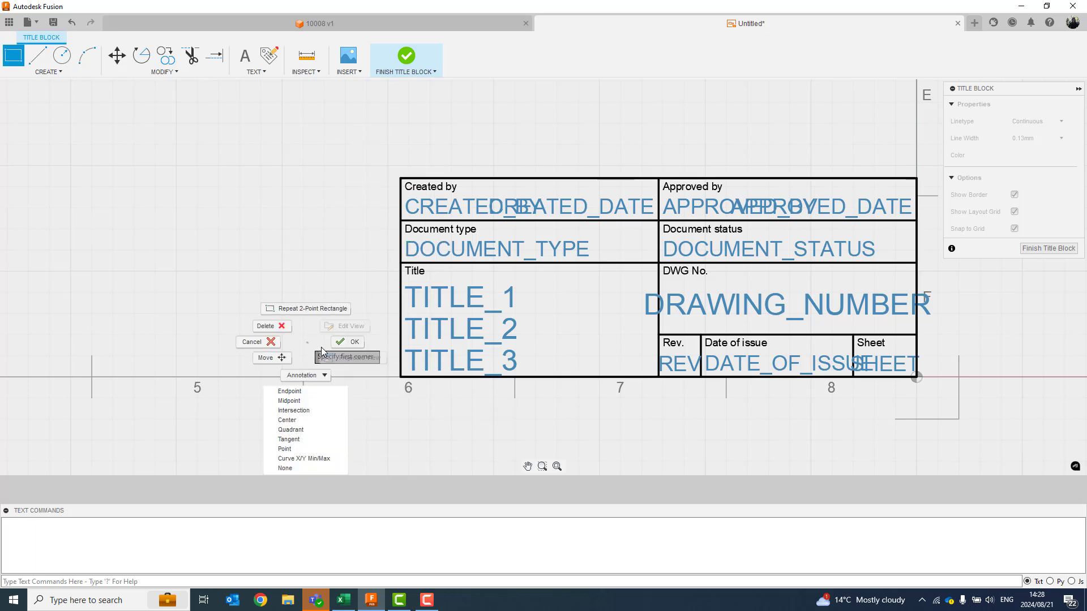
pyautogui.click(340, 343)
pyautogui.moveTo(318, 265); pyautogui.dragTo(349, 305, button='middle')
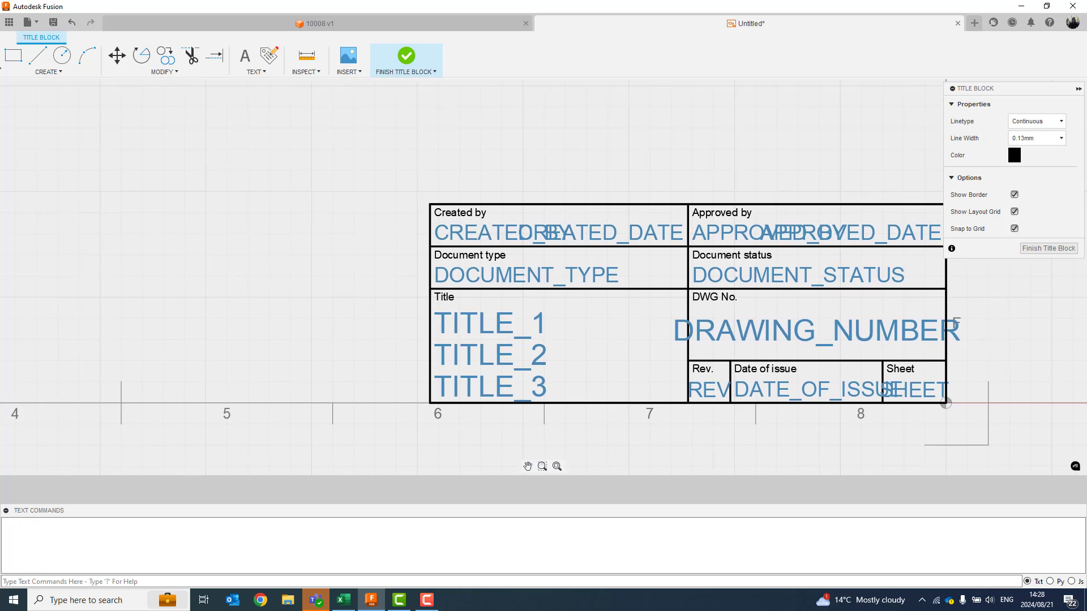
# Draw a rectangle against the left side of the Created by, Document type and Title cells.
pyautogui.click(11, 59)
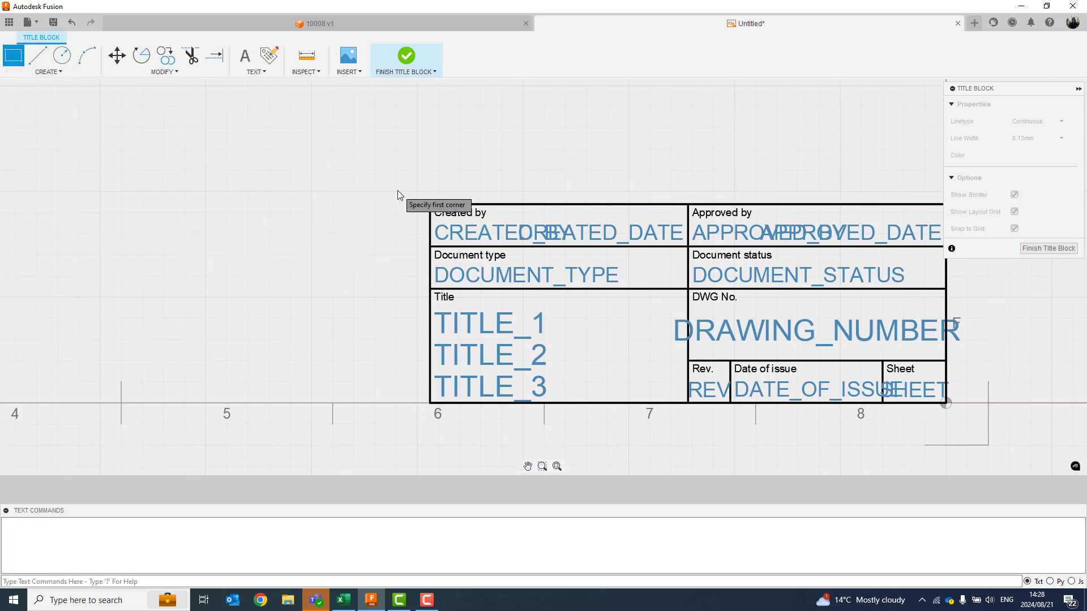
pyautogui.click(430, 204)
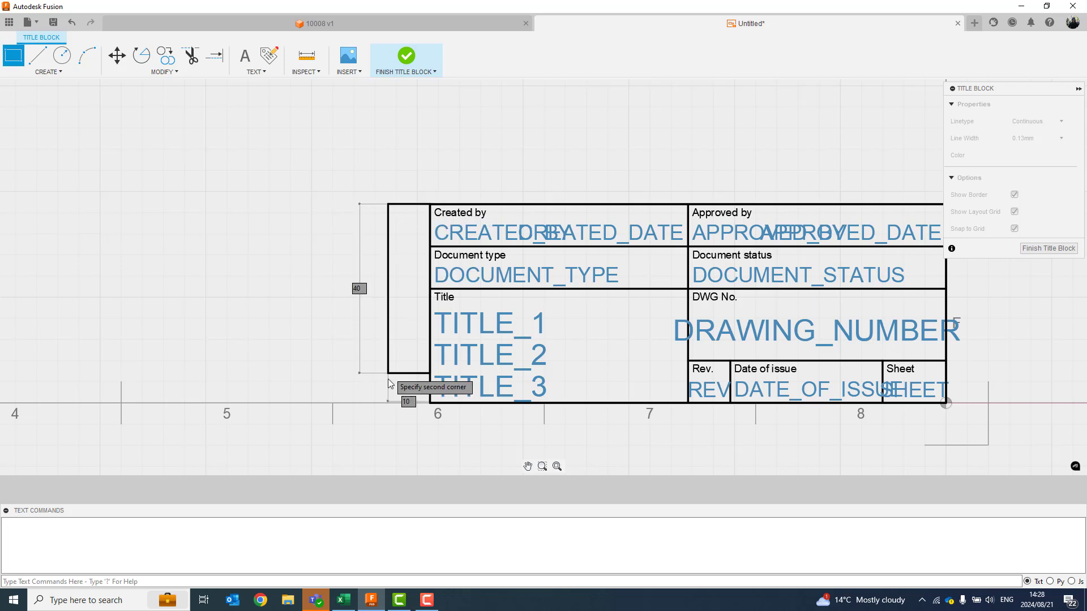
pyautogui.click(341, 403)
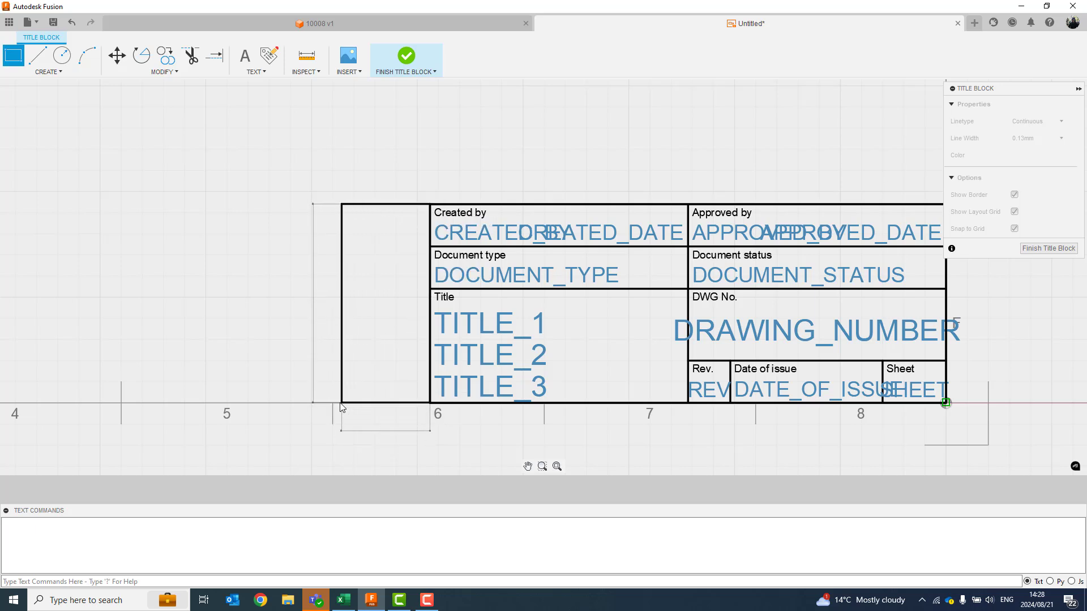
pyautogui.click(430, 204)
pyautogui.click(280, 389)
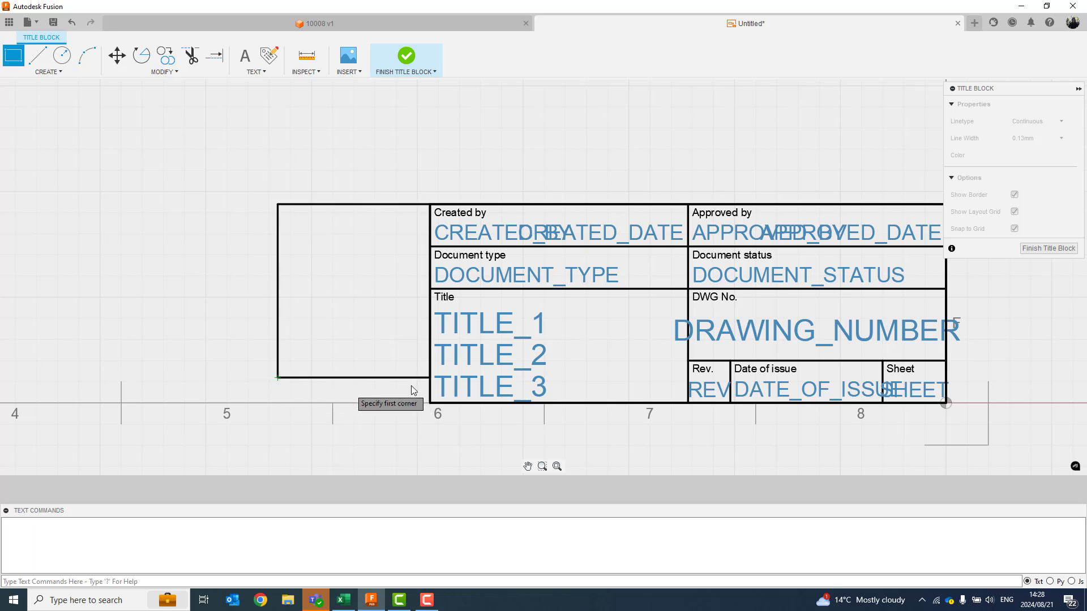
pyautogui.press('Escape')
# Stretch the new rectangle downward until both lower corners align with the title block's bottom edge.
pyautogui.click(430, 350)
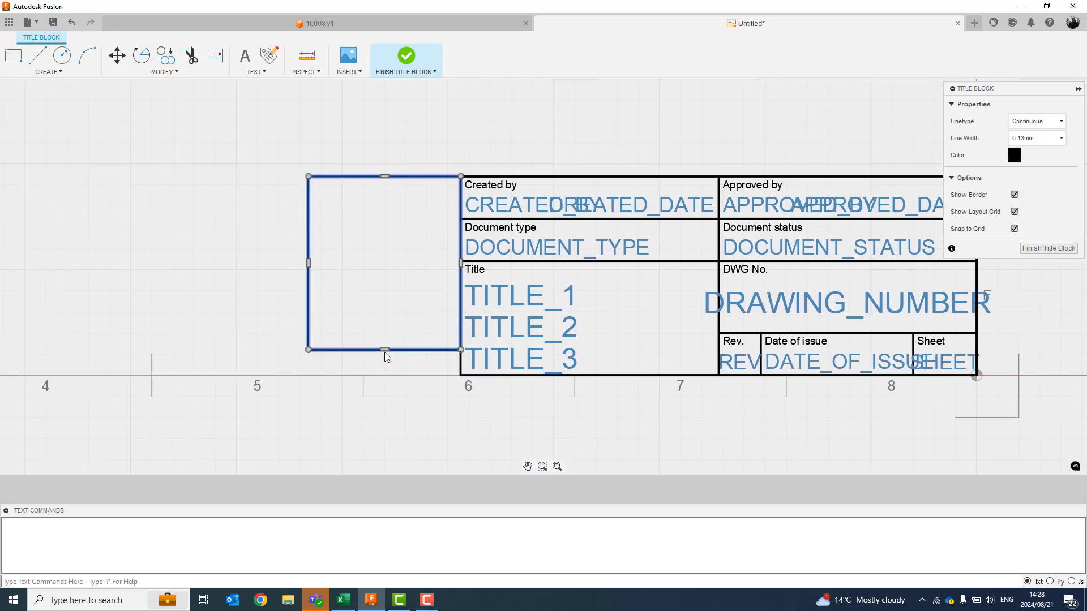
pyautogui.moveTo(384, 349); pyautogui.dragTo(385, 358)
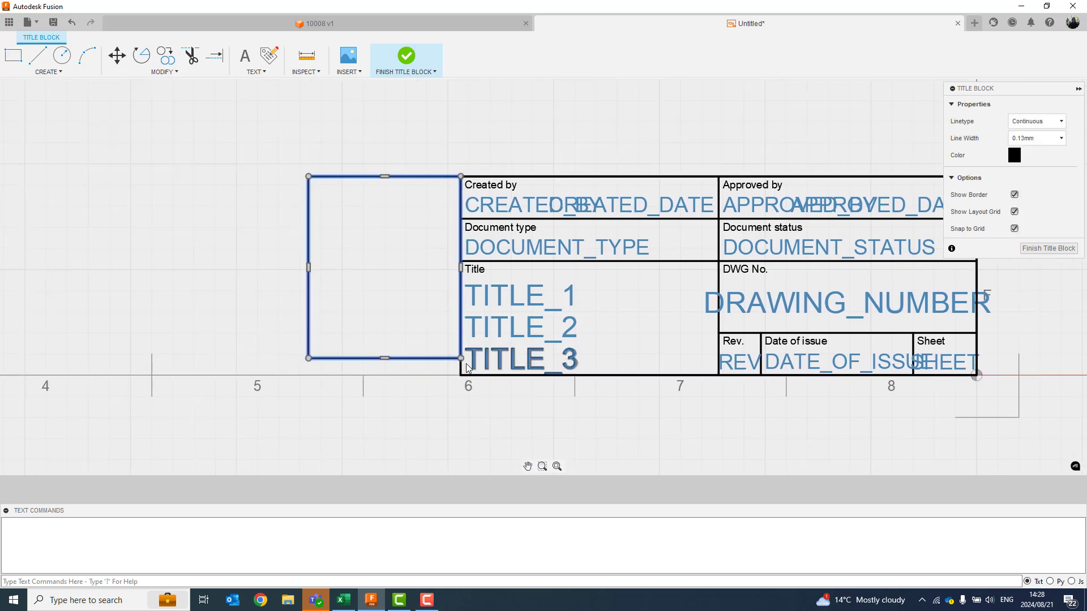
pyautogui.moveTo(463, 359); pyautogui.dragTo(461, 375)
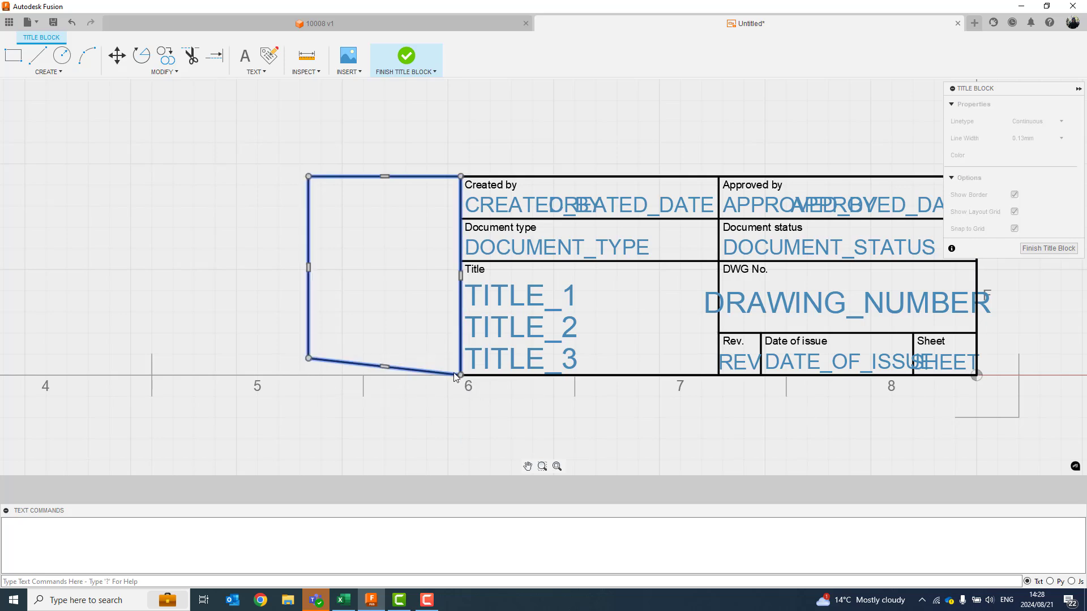
pyautogui.moveTo(310, 360); pyautogui.dragTo(309, 374)
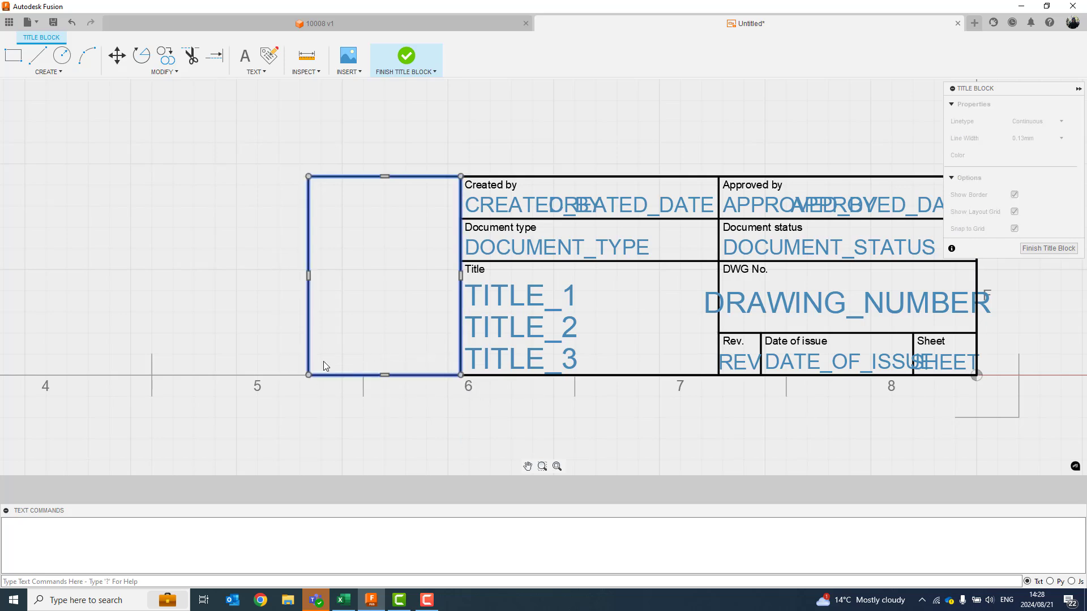
# Delete the empty rectangle added beside the title block.
pyautogui.moveTo(366, 314); pyautogui.dragTo(310, 328, button='middle')
pyautogui.press('Escape')
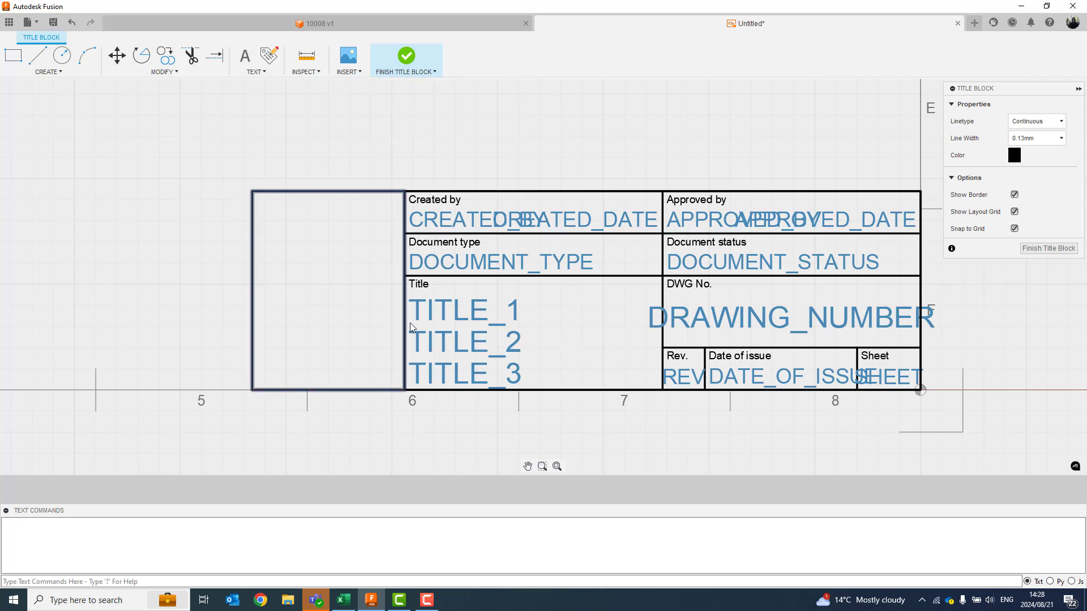
pyautogui.click(354, 391)
pyautogui.press('Delete')
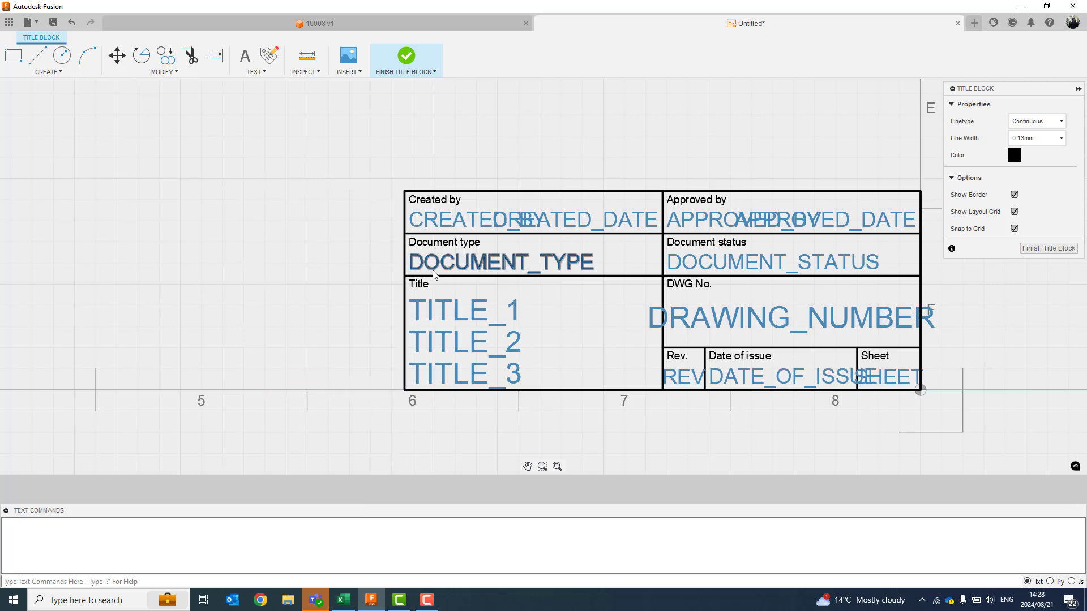
# Insert a Material attribute text in the title block's Title cell beside TITLE_1.
pyautogui.moveTo(549, 360)
pyautogui.mouseDown(button='middle')
pyautogui.moveTo(381, 361)
pyautogui.moveTo(342, 305)
pyautogui.mouseUp(button='middle')
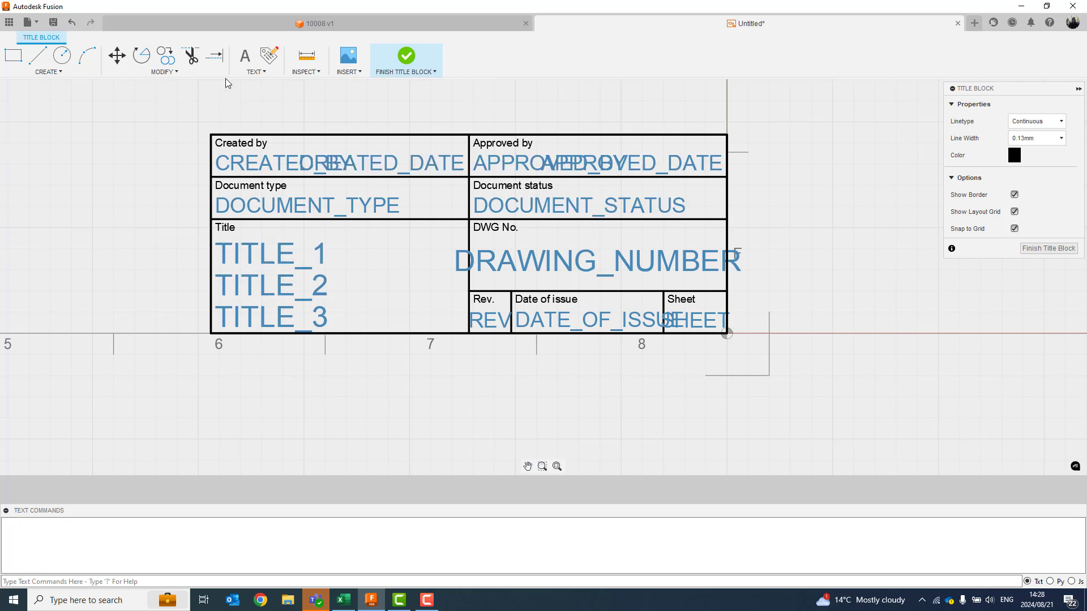
pyautogui.click(269, 56)
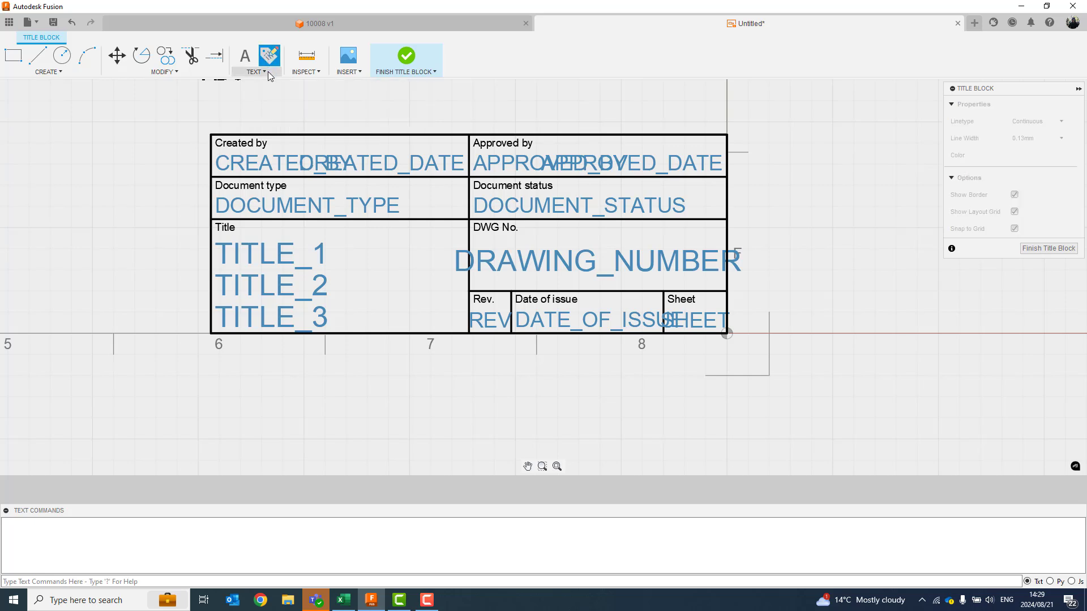
pyautogui.click(347, 264)
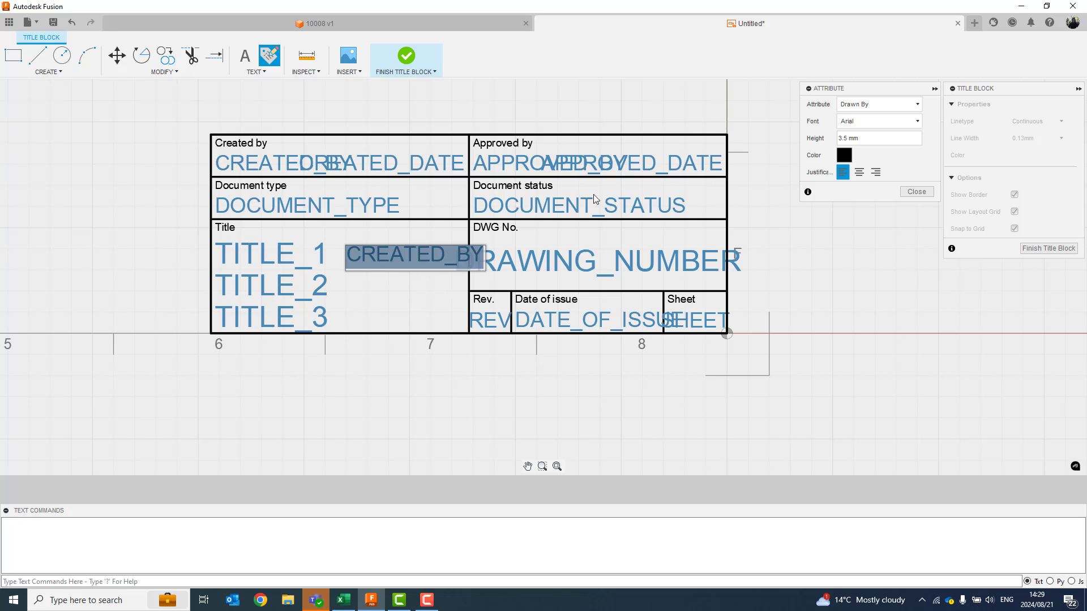
pyautogui.moveTo(863, 89); pyautogui.dragTo(744, 161)
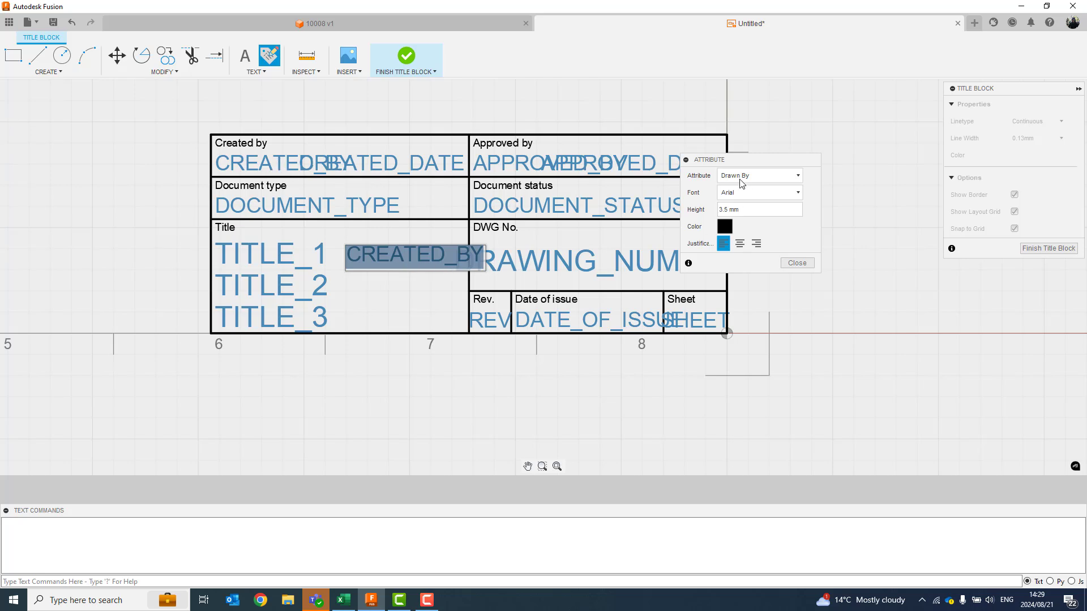
pyautogui.click(799, 175)
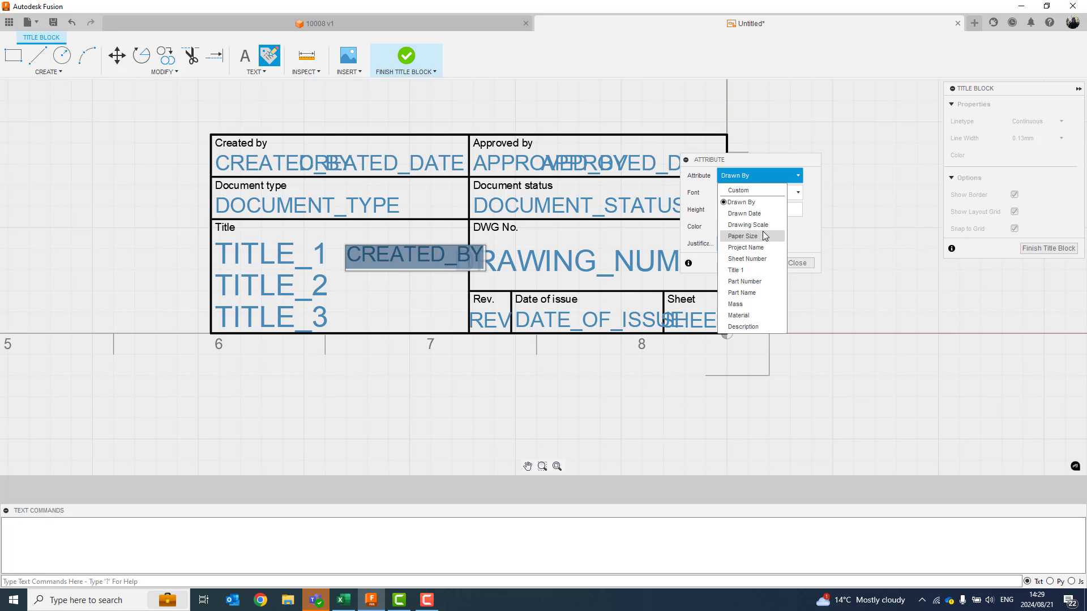
pyautogui.click(746, 315)
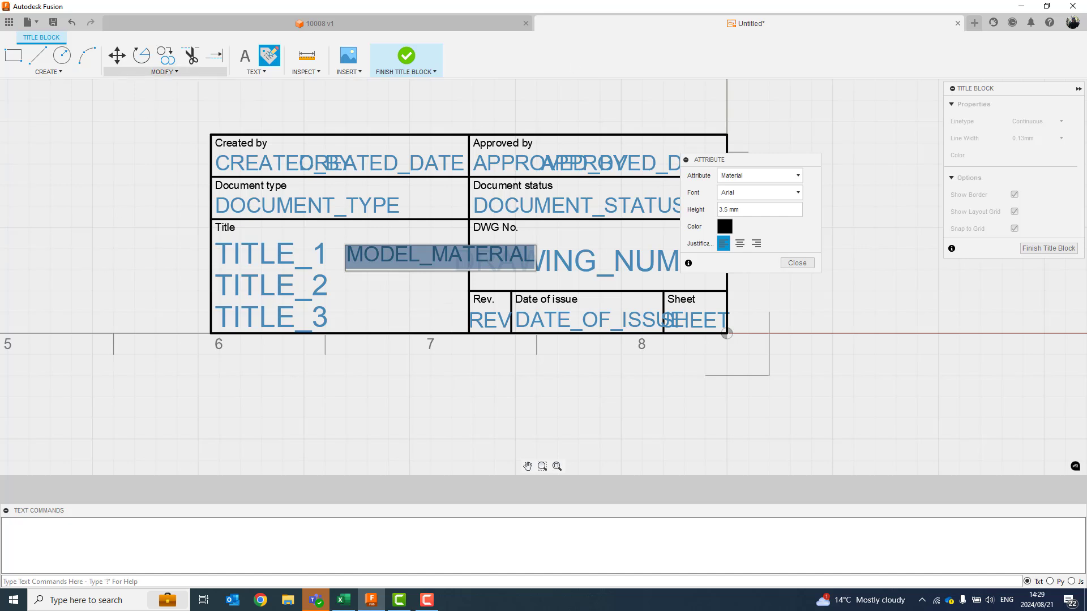
pyautogui.press('Escape')
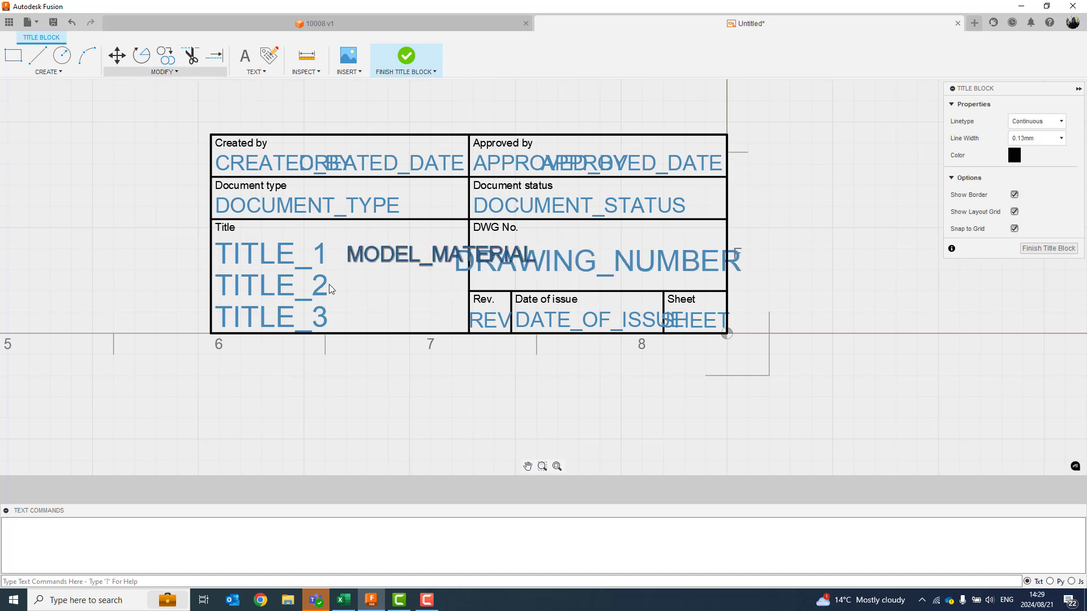
# Delete the TITLE_2 and TITLE_3 attribute texts from the Title cell.
pyautogui.click(325, 304)
pyautogui.press('Delete')
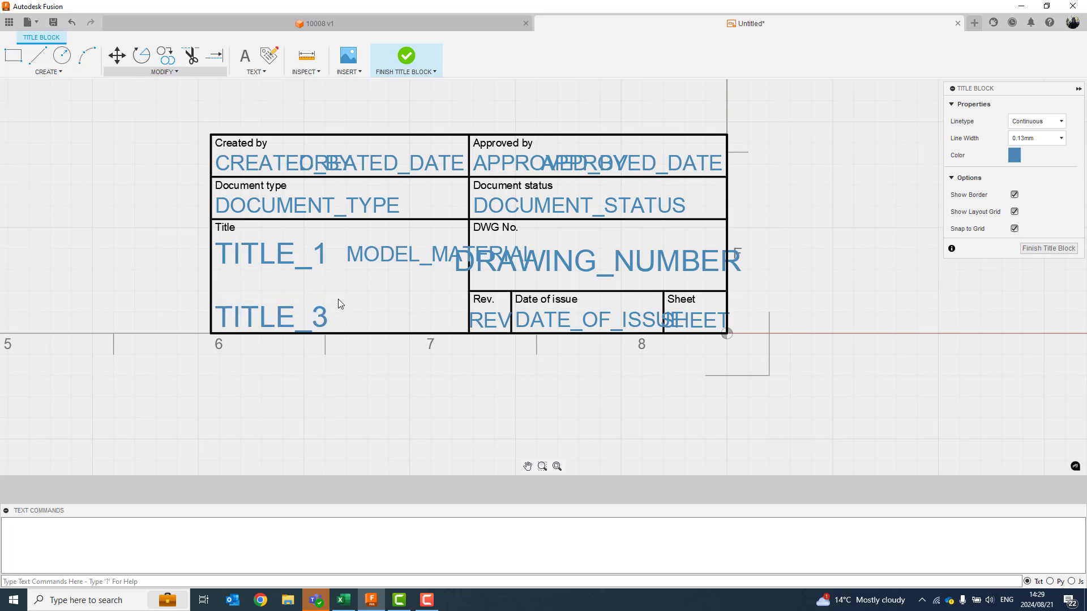
pyautogui.click(316, 318)
pyautogui.press('Delete')
# Move the MODEL_MATERIAL attribute directly below TITLE_1 and finish editing the title block.
pyautogui.click(385, 255)
pyautogui.moveTo(385, 261); pyautogui.dragTo(258, 290)
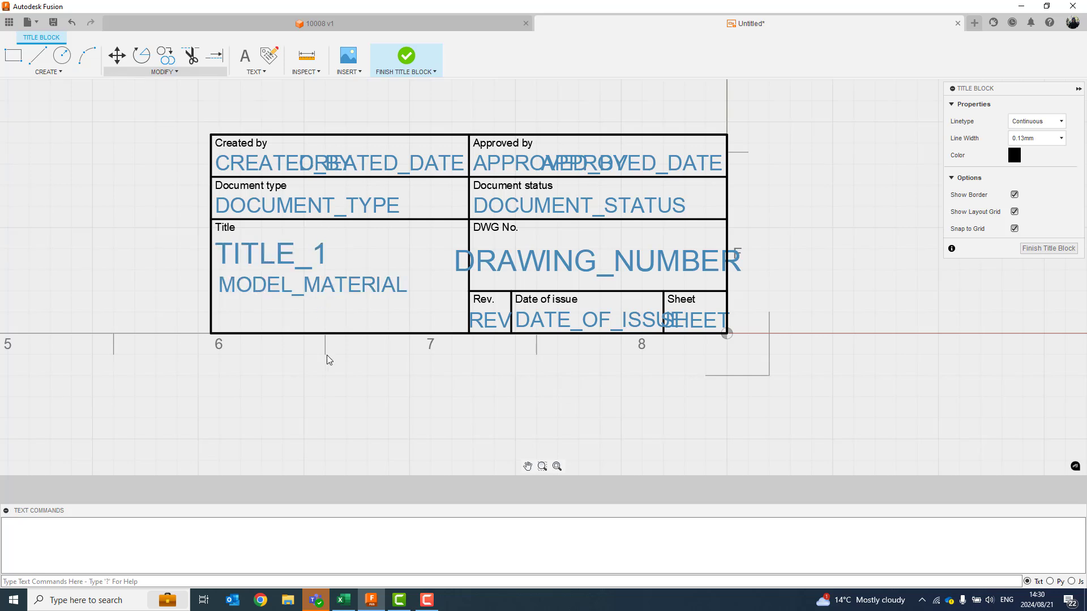
pyautogui.click(407, 56)
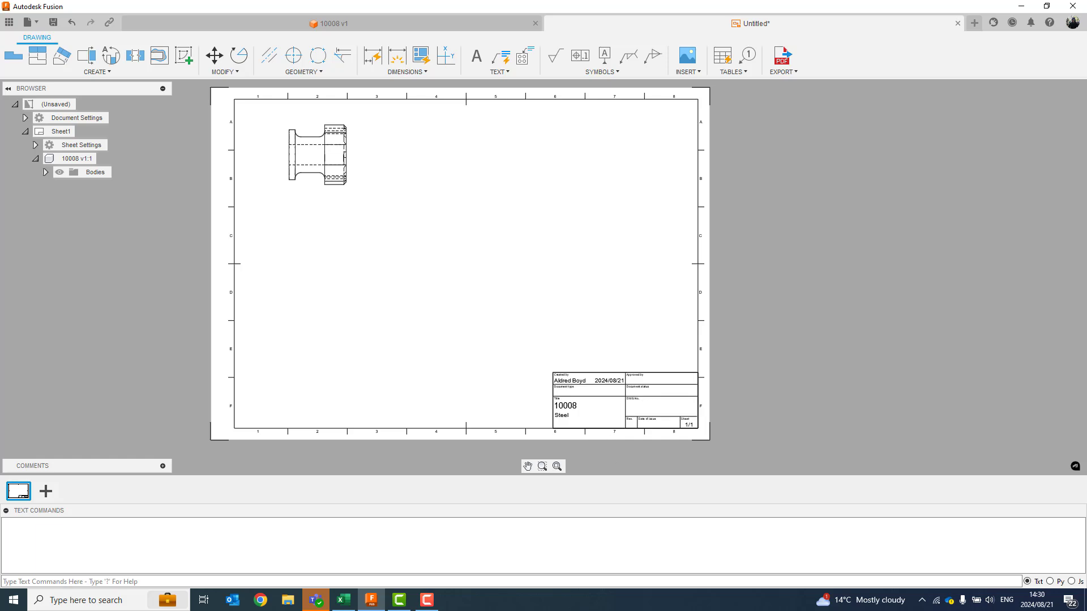
pyautogui.scroll(4, 548, 332)
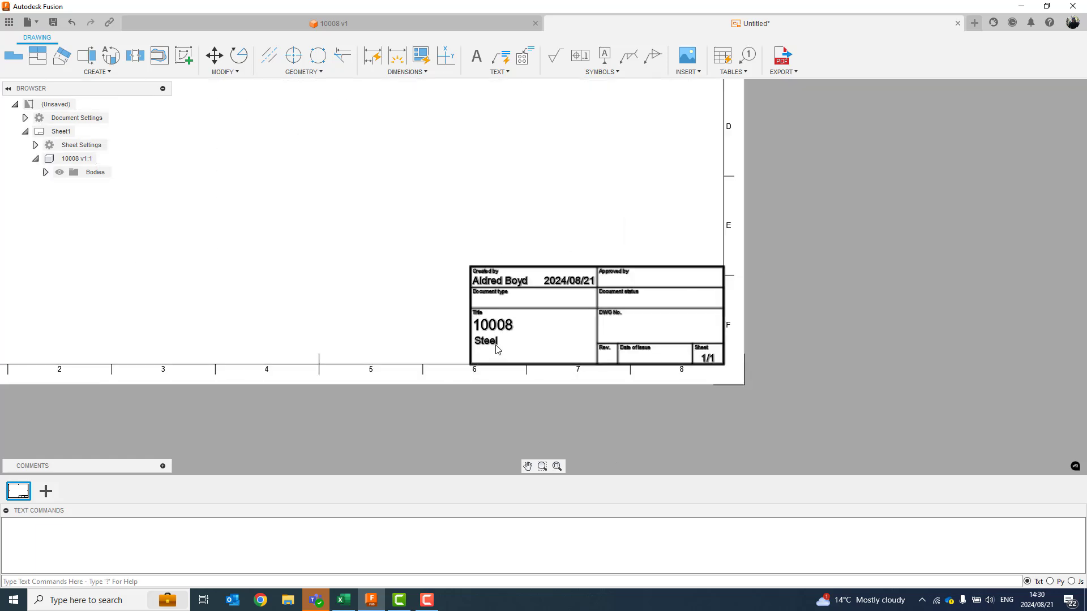
pyautogui.moveTo(237, 179); pyautogui.dragTo(507, 475, button='middle')
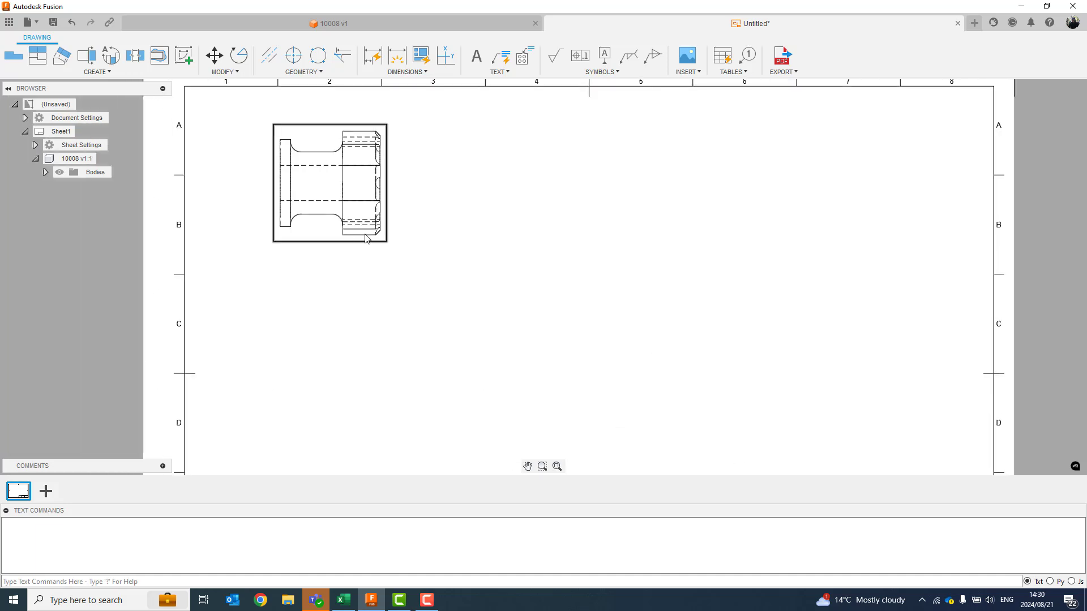
pyautogui.moveTo(793, 378)
pyautogui.mouseDown(button='middle')
pyautogui.moveTo(599, 195)
pyautogui.moveTo(519, 90)
pyautogui.mouseUp(button='middle')
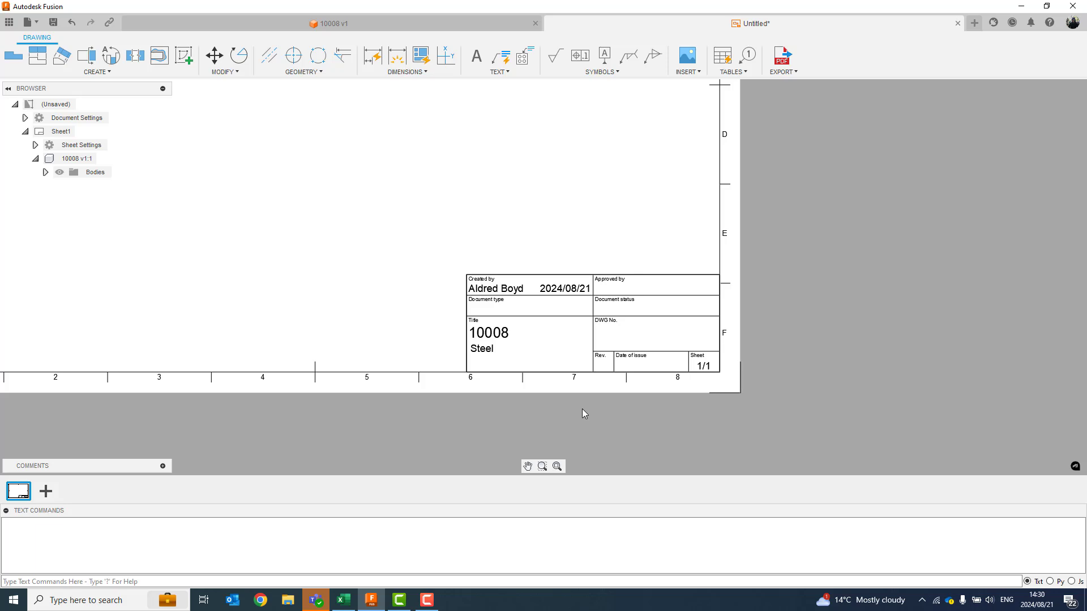
pyautogui.moveTo(583, 354); pyautogui.dragTo(603, 360, button='middle')
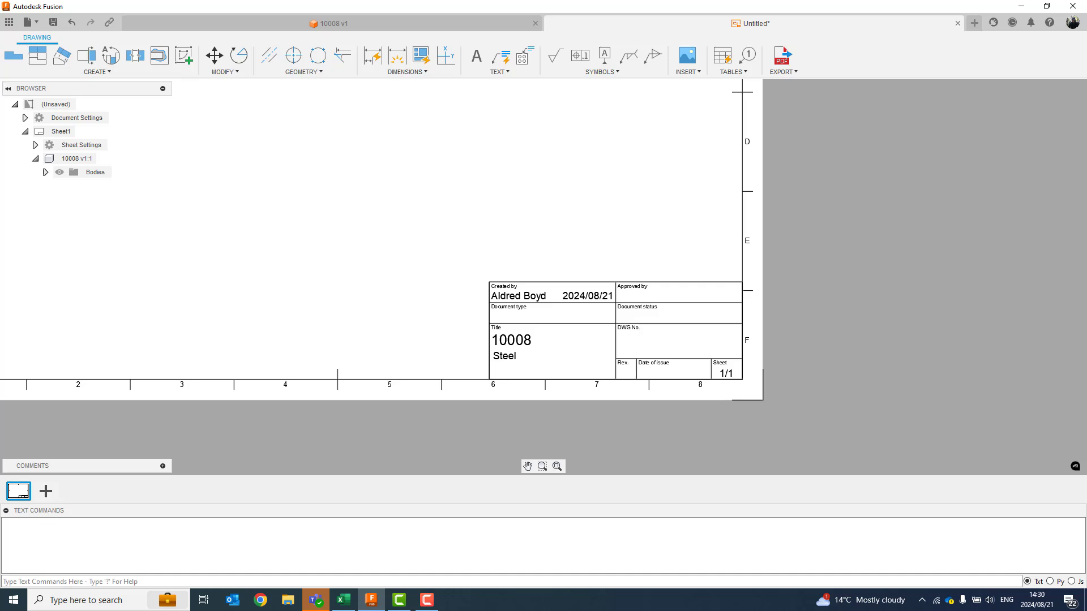
# Create a new A3 landscape drawing template from scratch with the ISO standard and mm units, without placing a placeholder view.
pyautogui.click(34, 21)
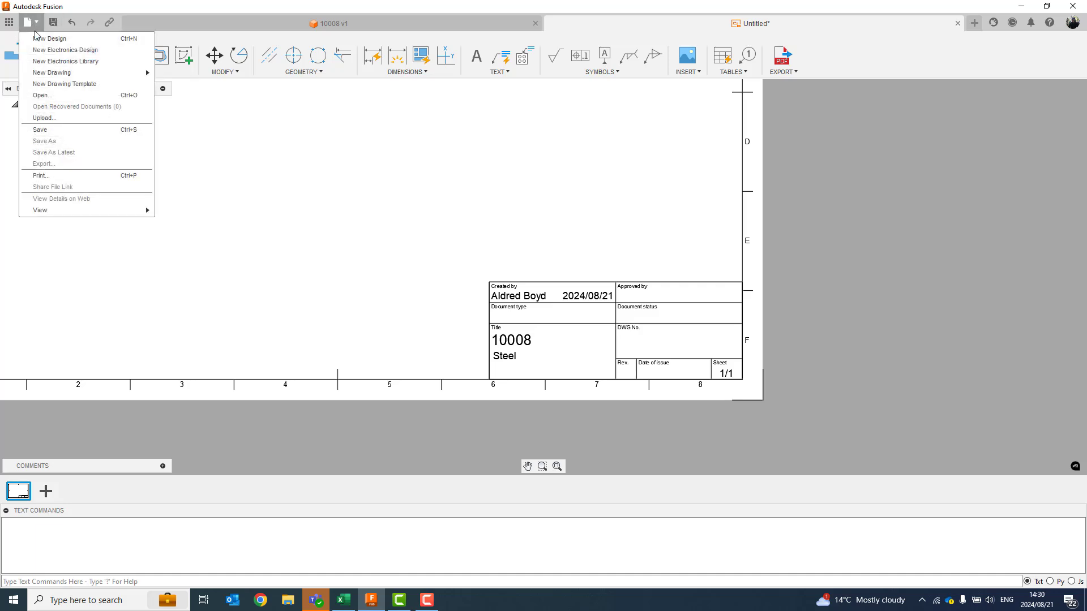
pyautogui.click(58, 85)
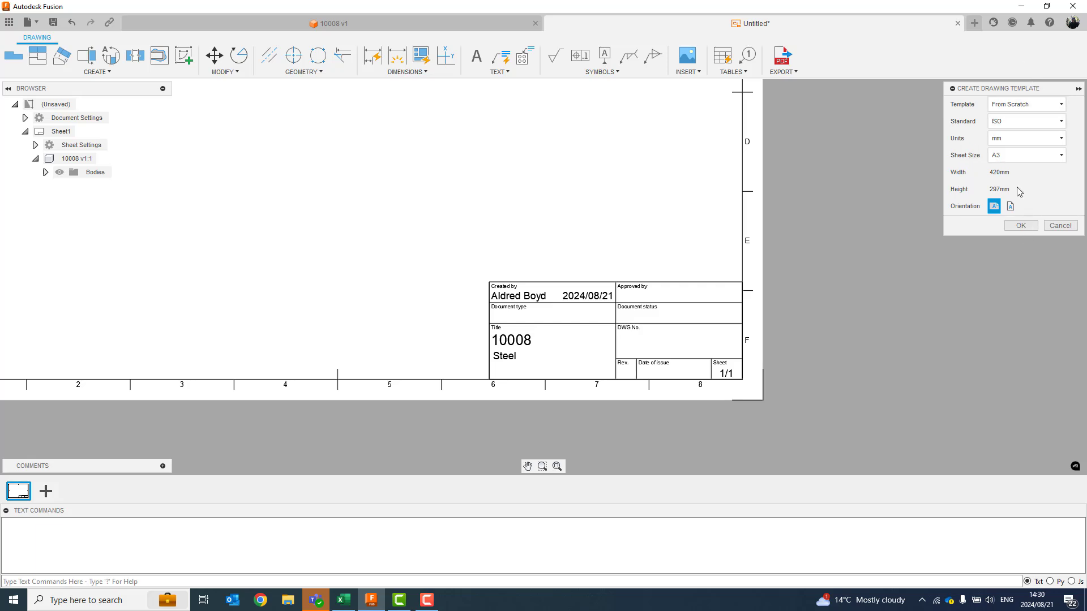
pyautogui.click(1026, 227)
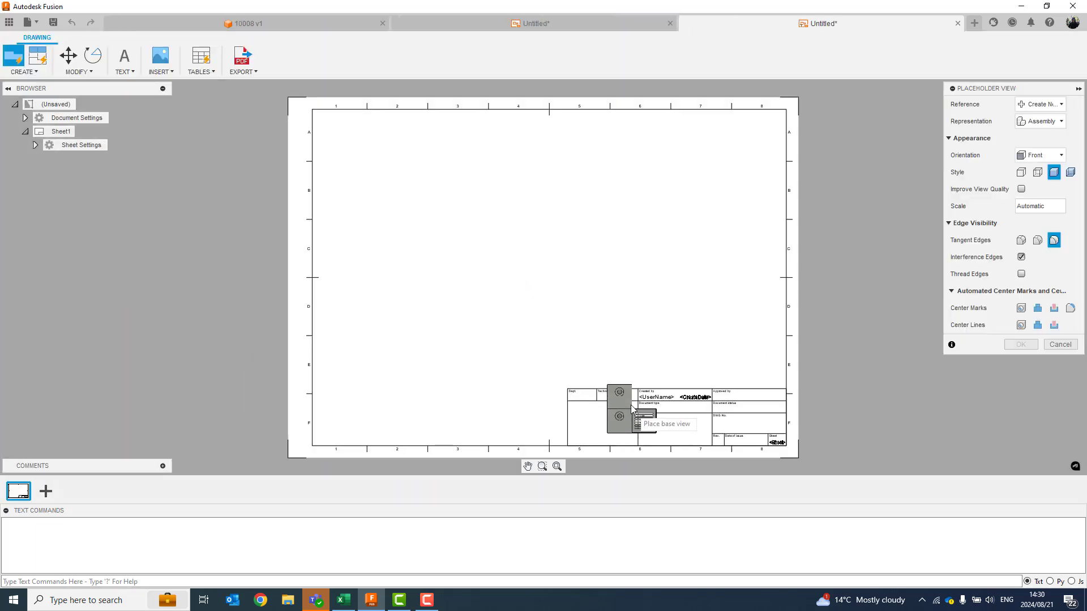
pyautogui.moveTo(625, 344); pyautogui.dragTo(457, 227, button='middle')
pyautogui.scroll(-2, 327, 211)
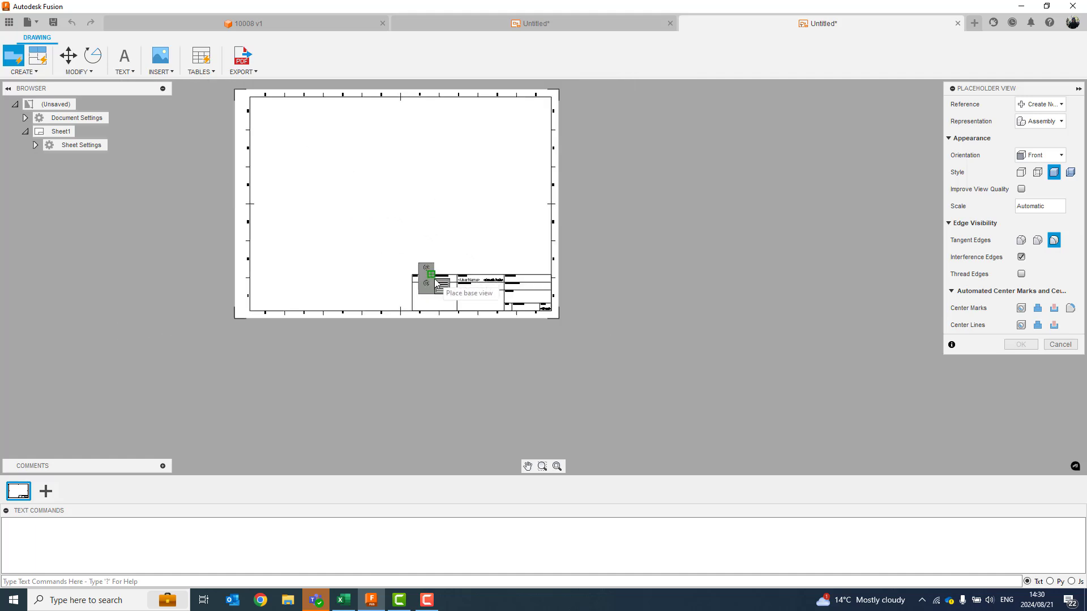
pyautogui.scroll(6, 425, 284)
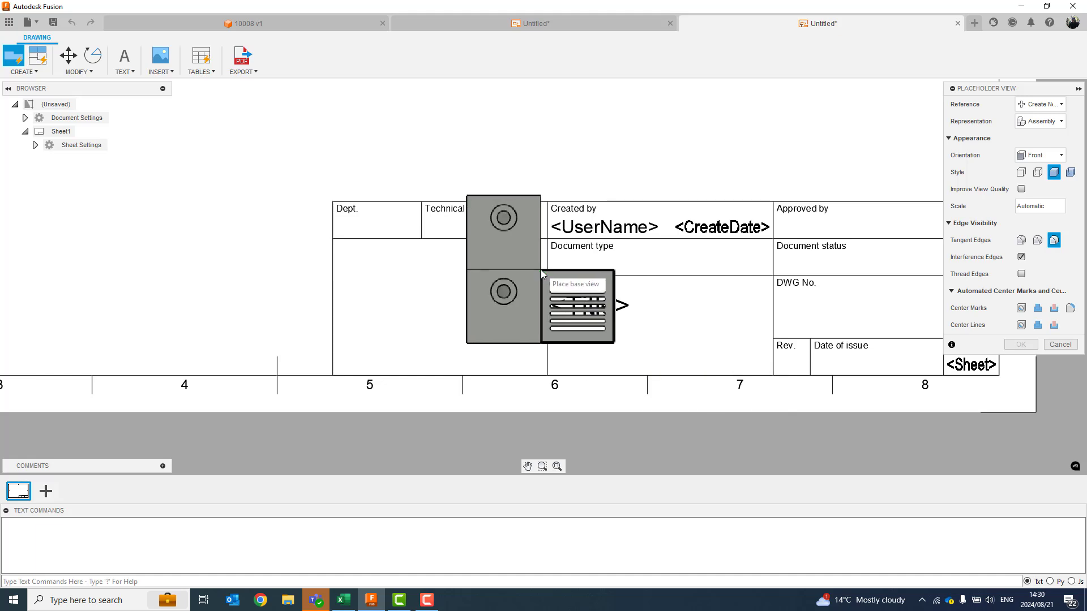
pyautogui.moveTo(544, 276)
pyautogui.mouseDown(button='middle')
pyautogui.moveTo(409, 316)
pyautogui.moveTo(420, 308)
pyautogui.mouseUp(button='middle')
pyautogui.moveTo(529, 309); pyautogui.dragTo(701, 328, button='middle')
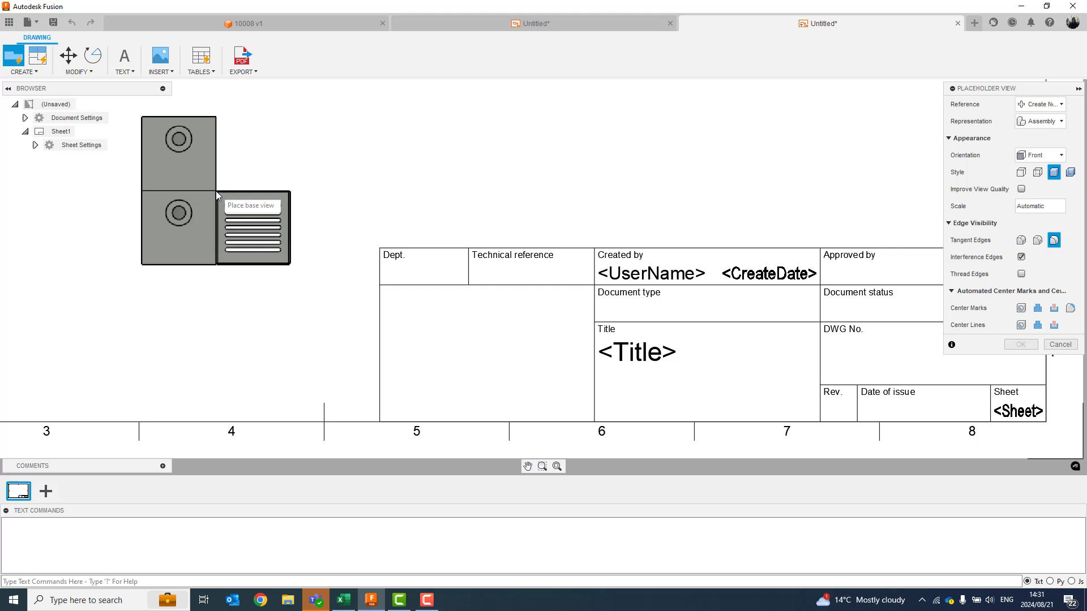
pyautogui.press('Escape')
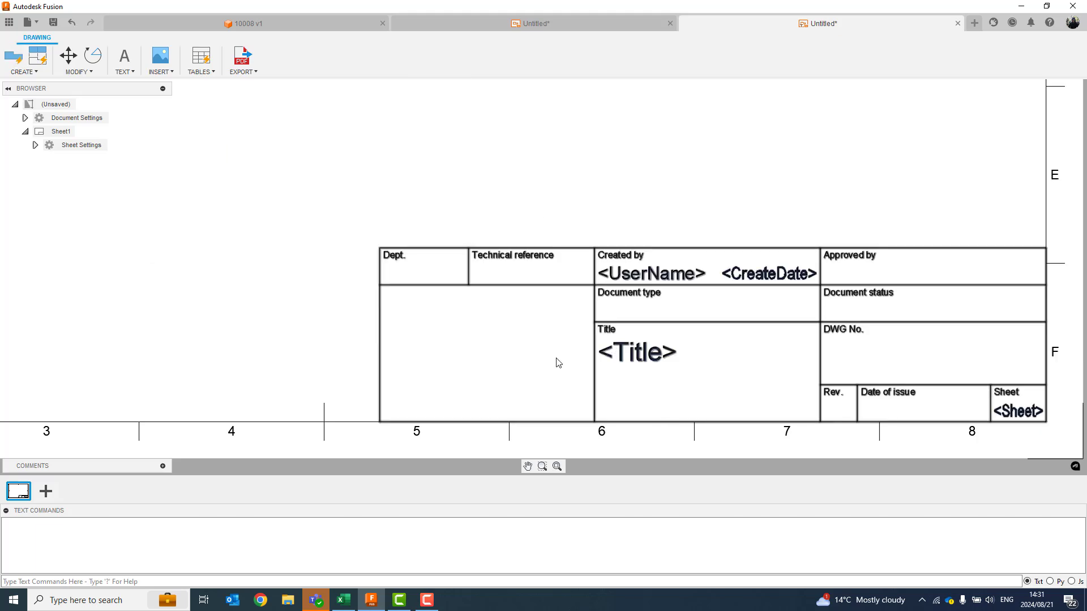
# Create a new title block named TRAINING102 based on the existing ISO_TITLEBLOCK and open it for editing.
pyautogui.moveTo(496, 302); pyautogui.dragTo(488, 269, button='middle')
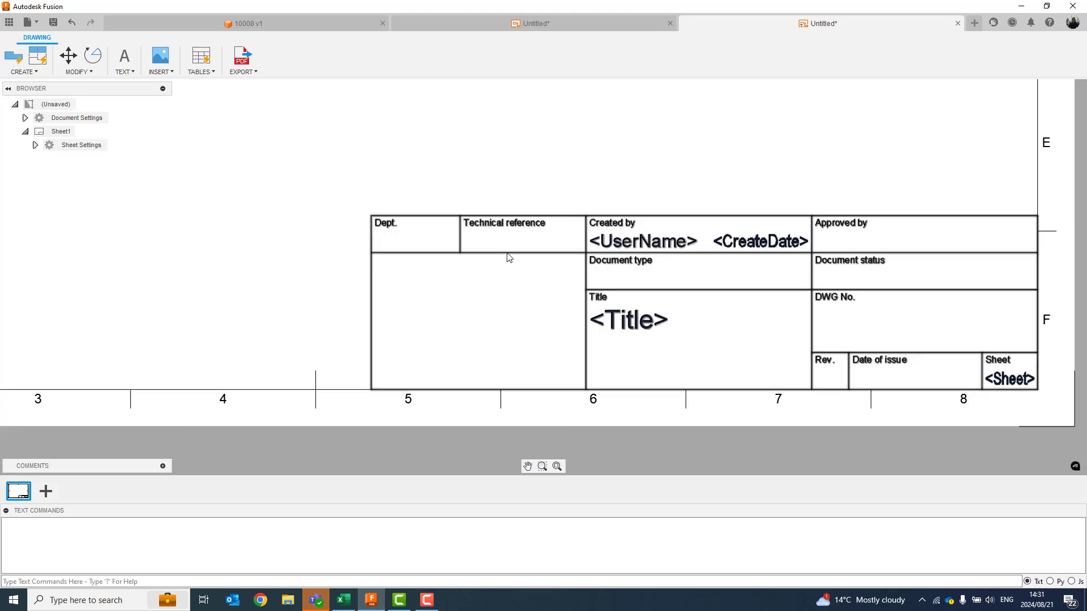
pyautogui.rightClick(509, 257)
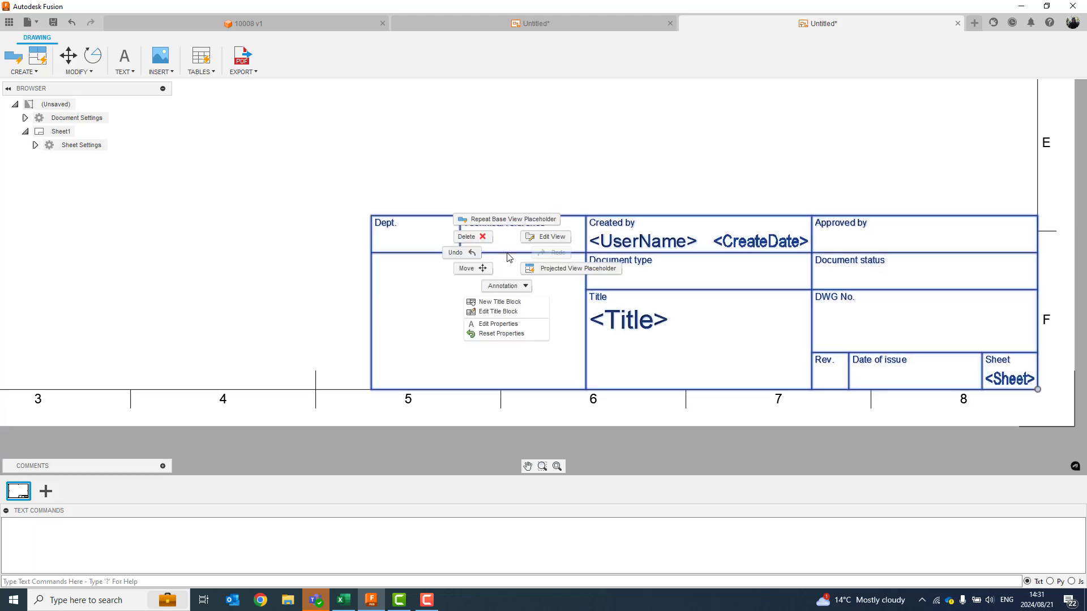
pyautogui.click(517, 310)
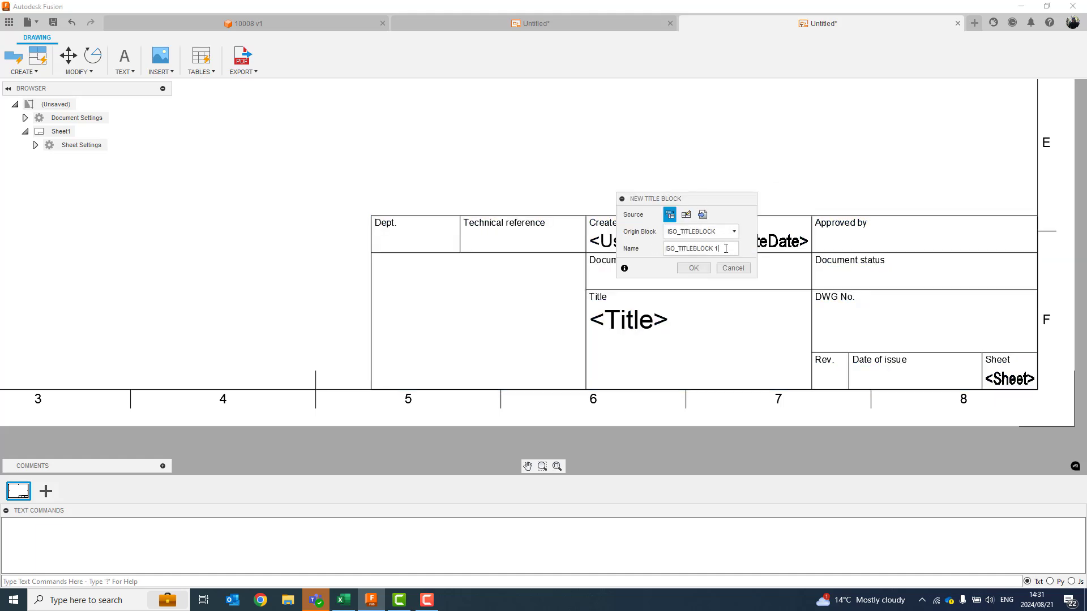
pyautogui.moveTo(726, 250); pyautogui.dragTo(606, 249)
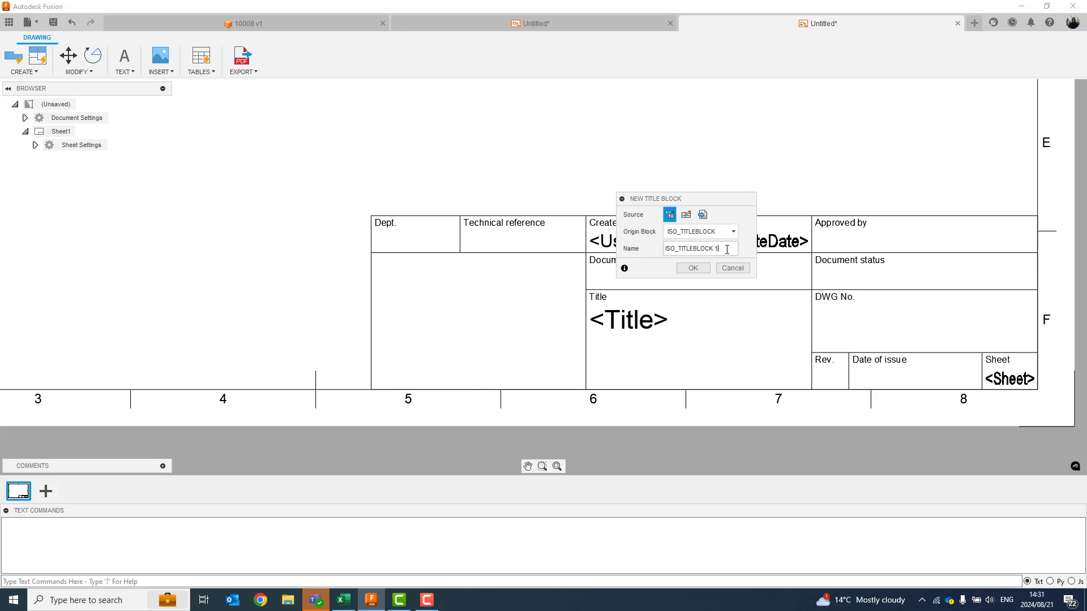
pyautogui.moveTo(721, 250); pyautogui.dragTo(648, 252)
pyautogui.write('TRAINING102')
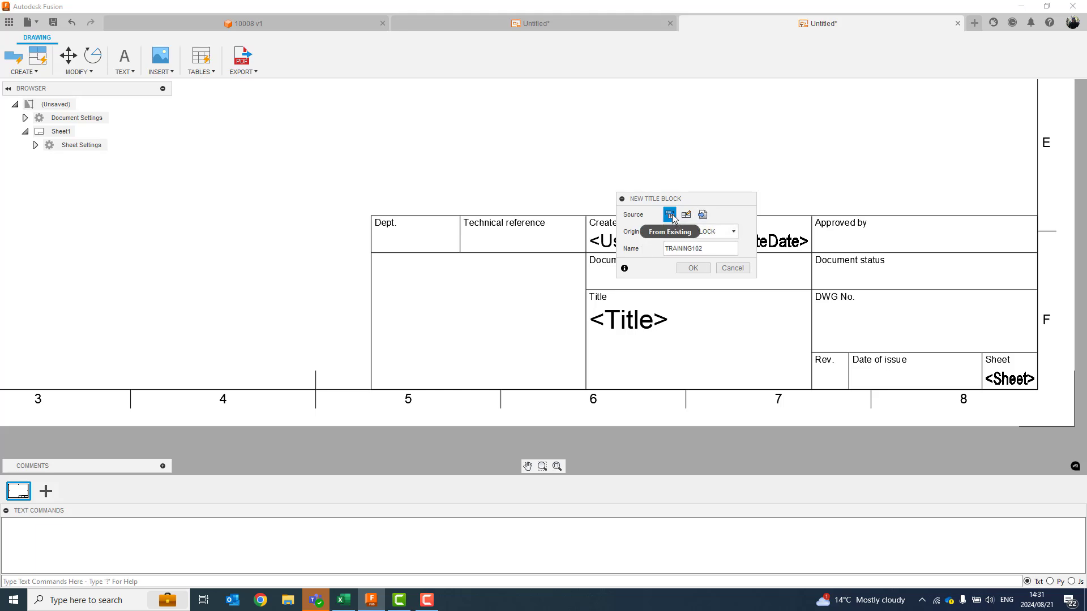
pyautogui.click(693, 268)
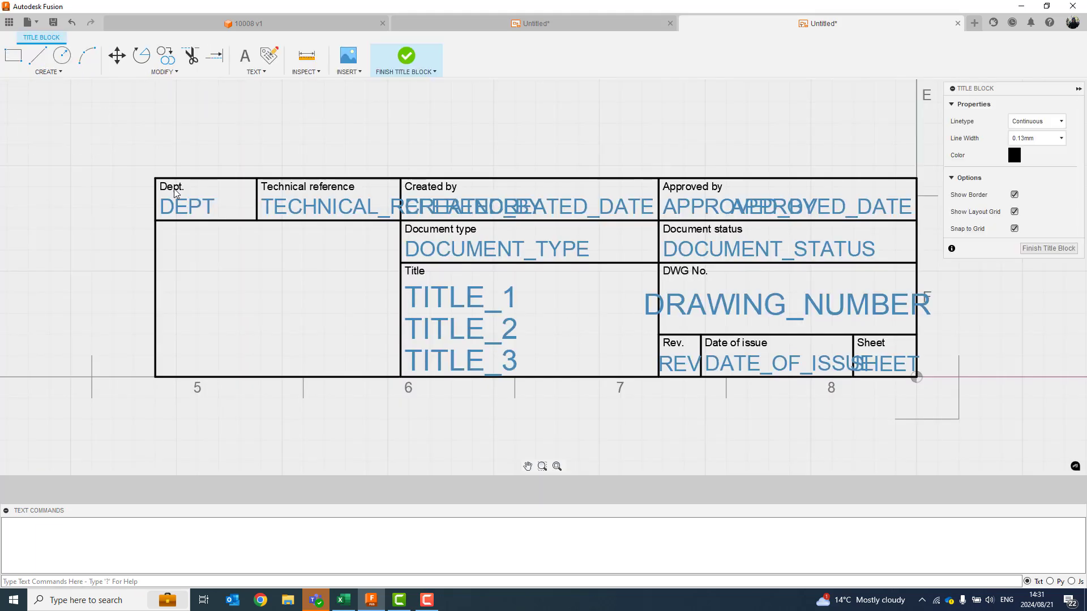
# Delete the Technical reference and Dept. labels together with their attribute texts from the title block.
pyautogui.moveTo(383, 293); pyautogui.dragTo(524, 303, button='middle')
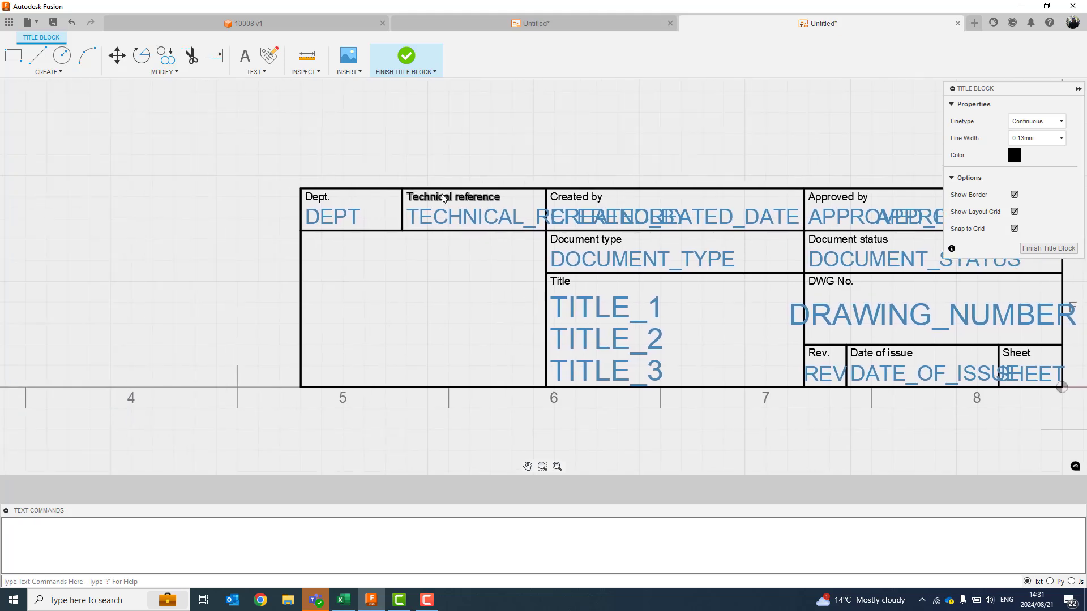
pyautogui.moveTo(488, 311); pyautogui.dragTo(371, 143)
pyautogui.press('Escape')
pyautogui.click(478, 217)
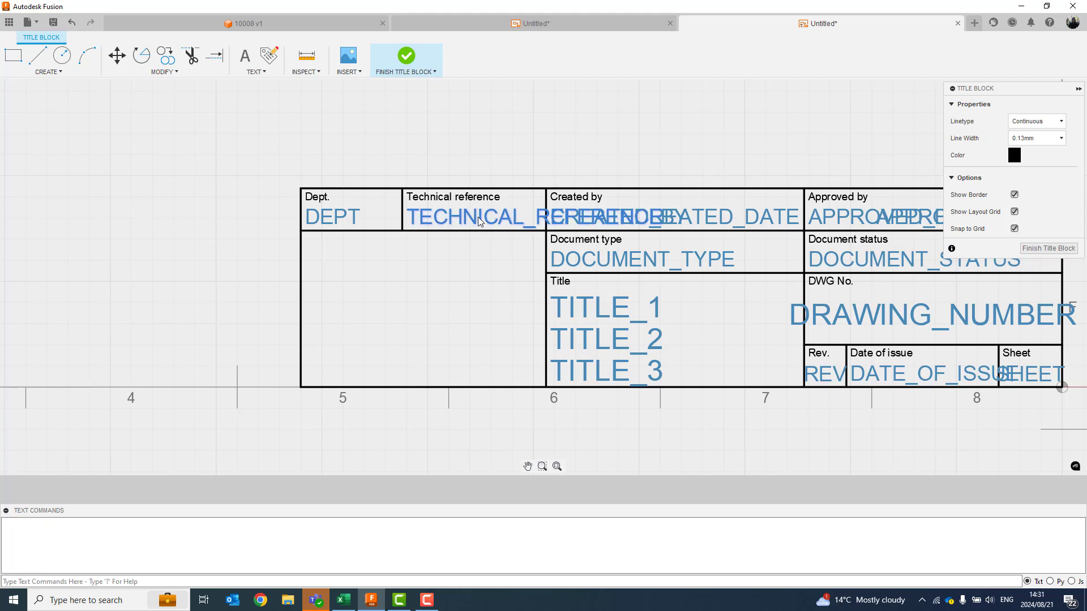
pyautogui.press('Delete')
pyautogui.click(491, 202)
pyautogui.press('Delete')
pyautogui.click(335, 214)
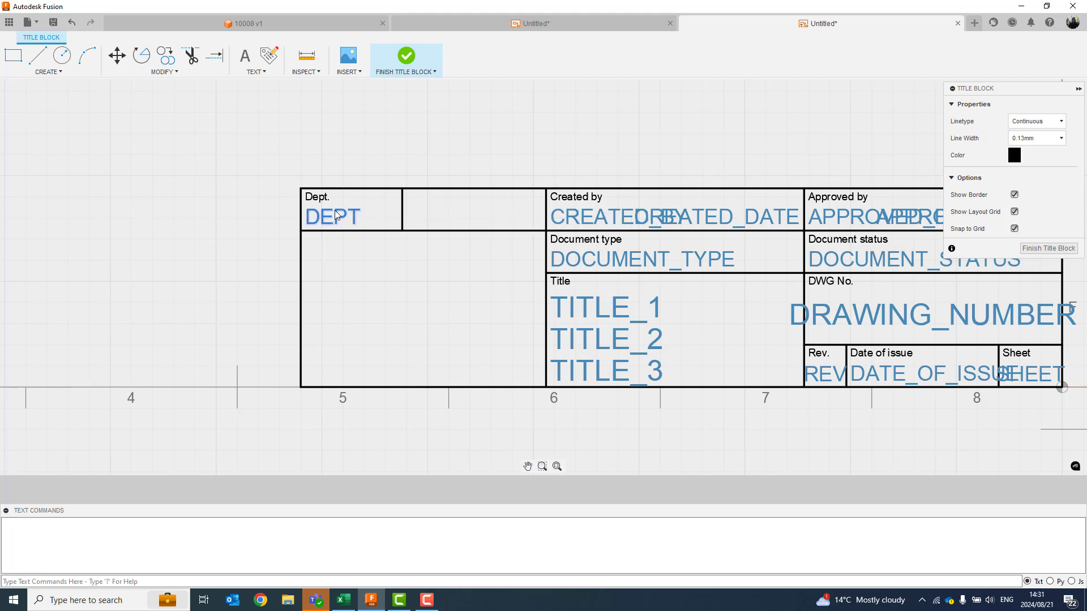
pyautogui.press('Delete')
pyautogui.click(318, 199)
pyautogui.press('Delete')
# Delete the divider between the emptied Dept. and Technical reference cells and the title block's outer left border line.
pyautogui.click(402, 218)
pyautogui.press('Delete')
pyautogui.click(301, 309)
pyautogui.press('Delete')
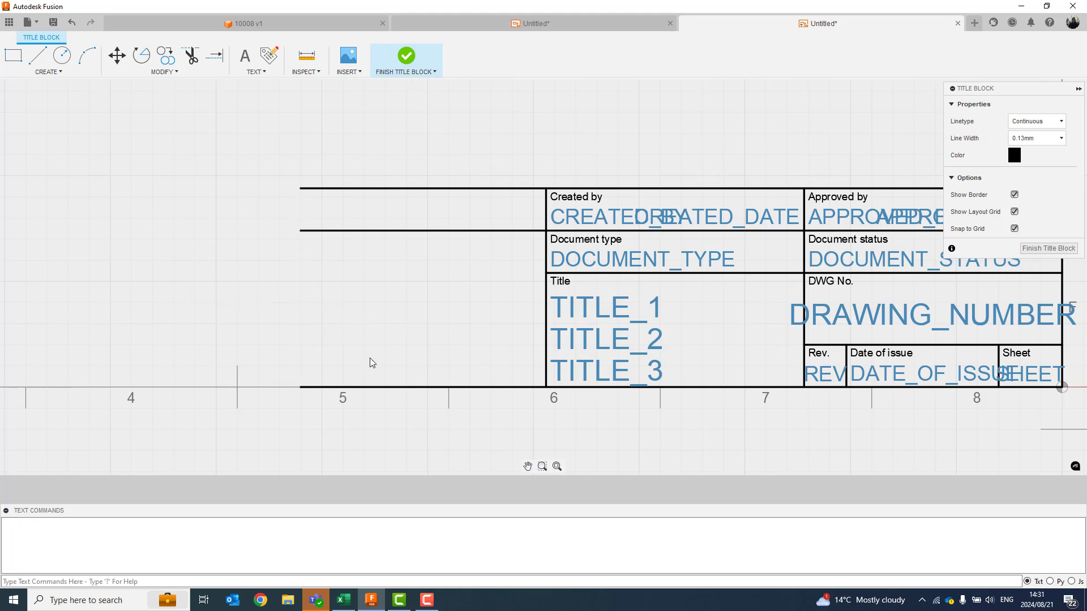
pyautogui.click(322, 387)
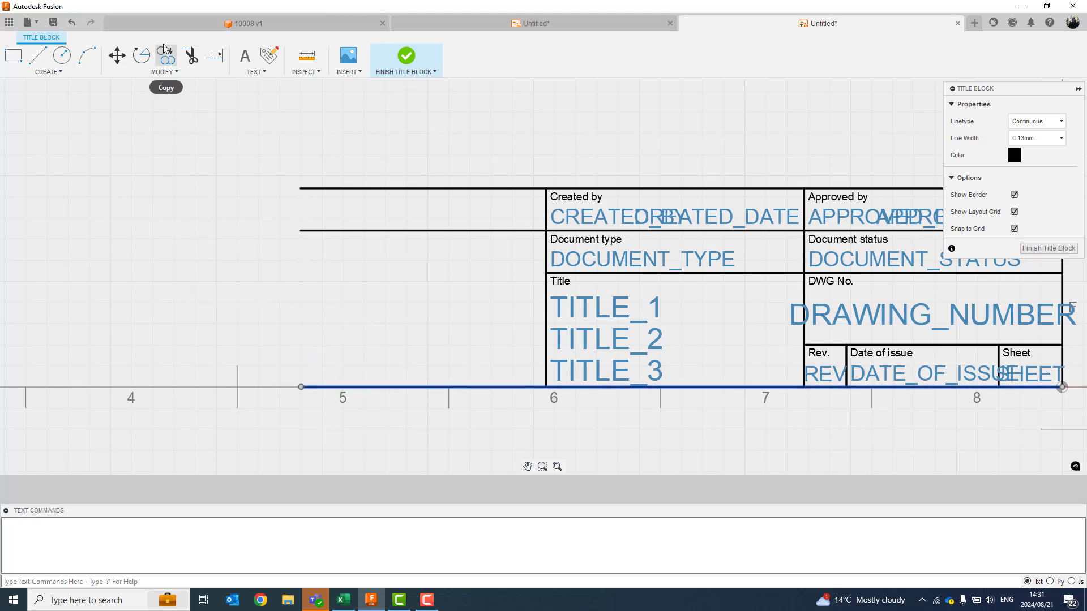
pyautogui.click(192, 56)
pyautogui.click(459, 189)
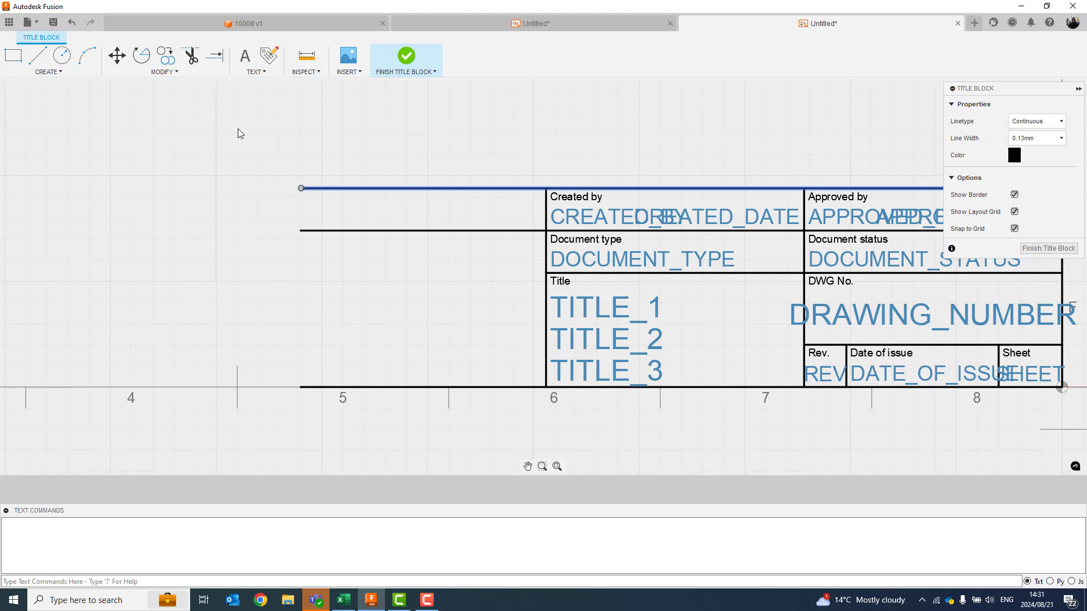
pyautogui.click(187, 56)
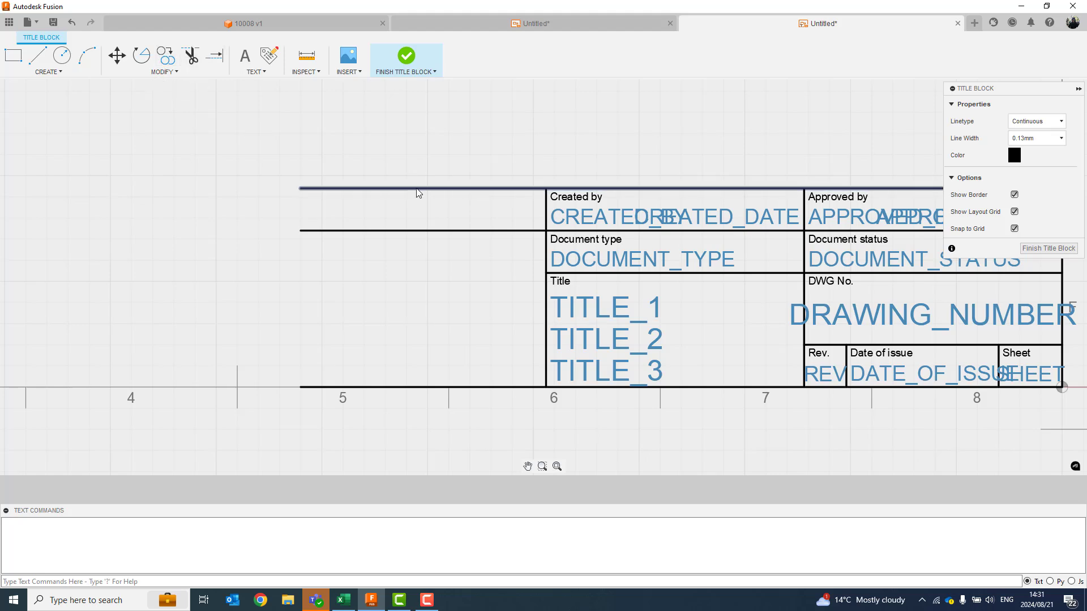
pyautogui.click(417, 189)
pyautogui.click(193, 57)
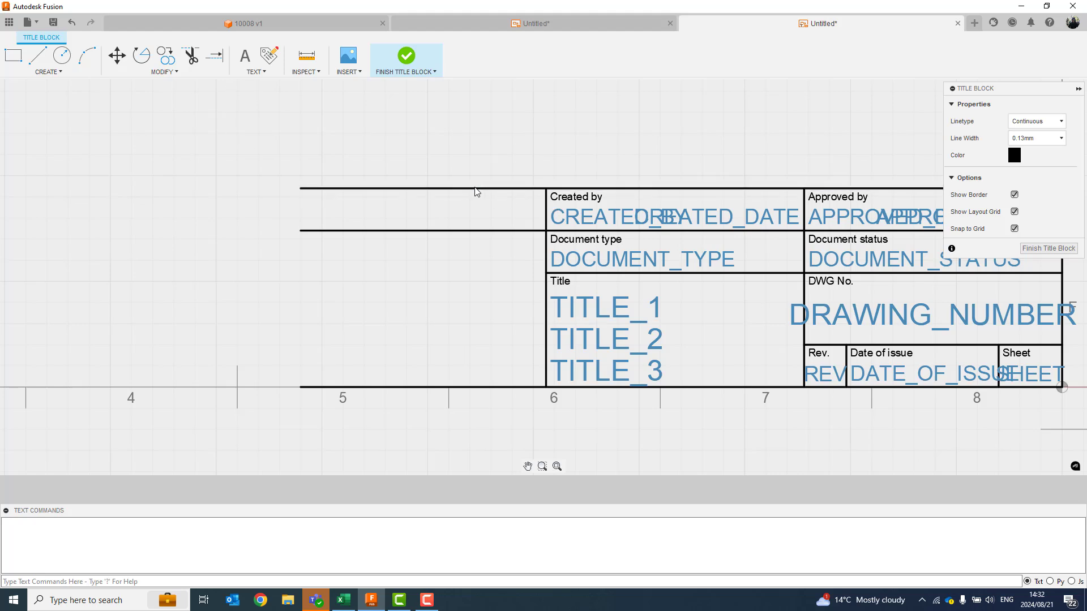
# Trim the three horizontal lines that extend left of the Created by, Document type and Title cells, then end the Trim command.
pyautogui.click(192, 56)
pyautogui.click(393, 190)
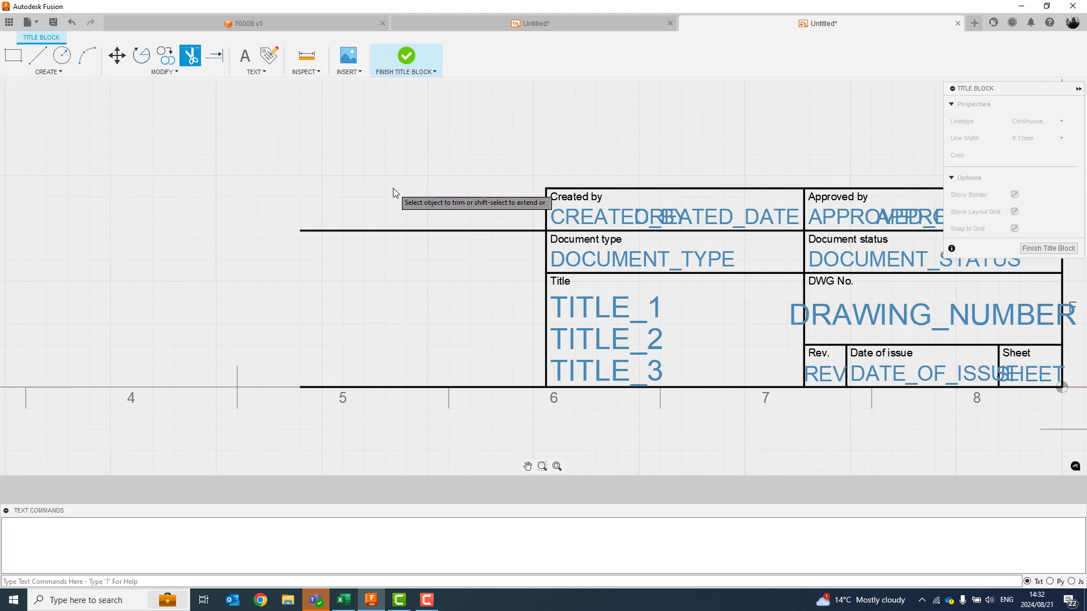
pyautogui.click(404, 231)
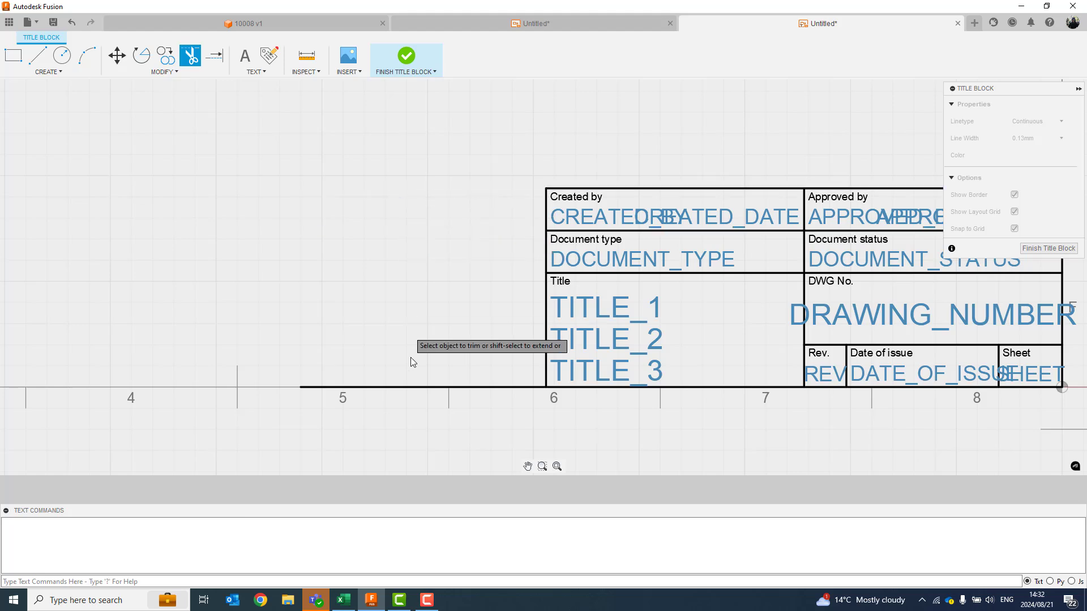
pyautogui.click(420, 387)
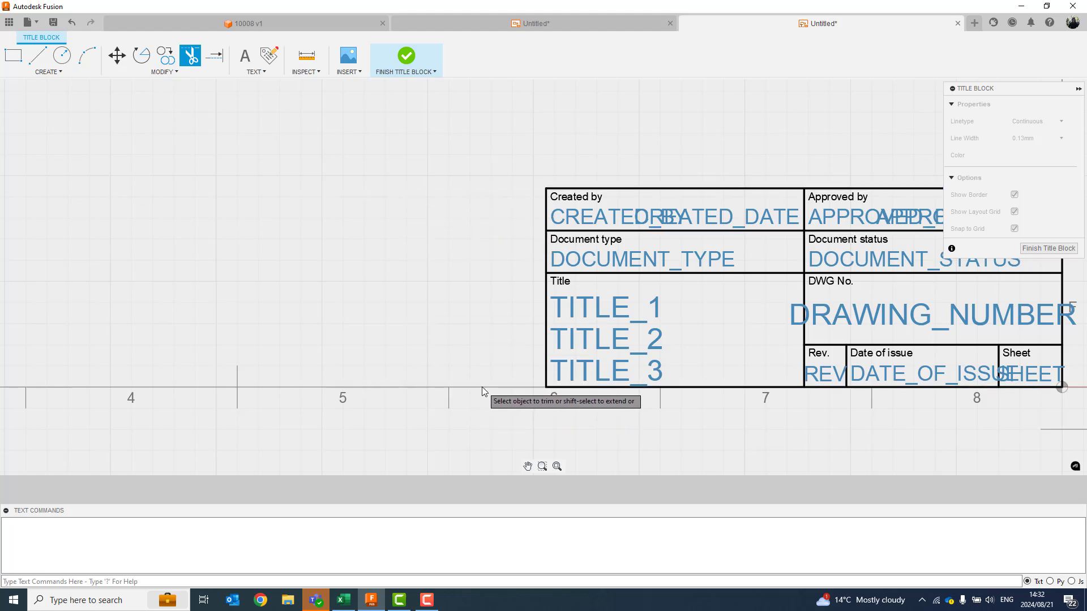
pyautogui.rightClick(467, 308)
pyautogui.click(504, 307)
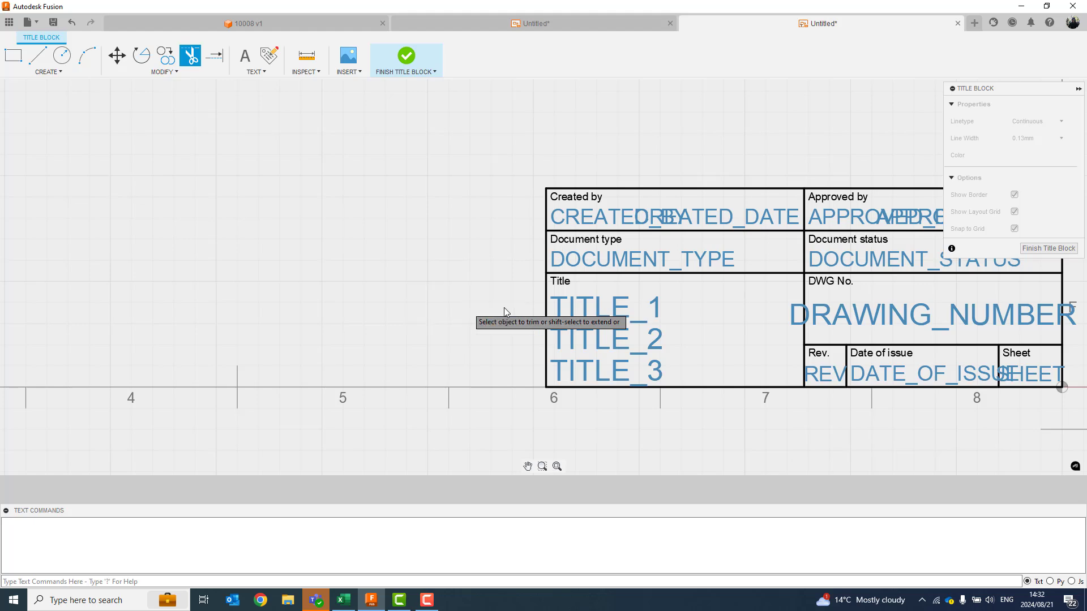
# Delete the TITLE_2 and TITLE_3 attribute texts from the TRAINING102 title block.
pyautogui.moveTo(515, 273)
pyautogui.mouseDown(button='middle')
pyautogui.moveTo(318, 240)
pyautogui.moveTo(286, 275)
pyautogui.mouseUp(button='middle')
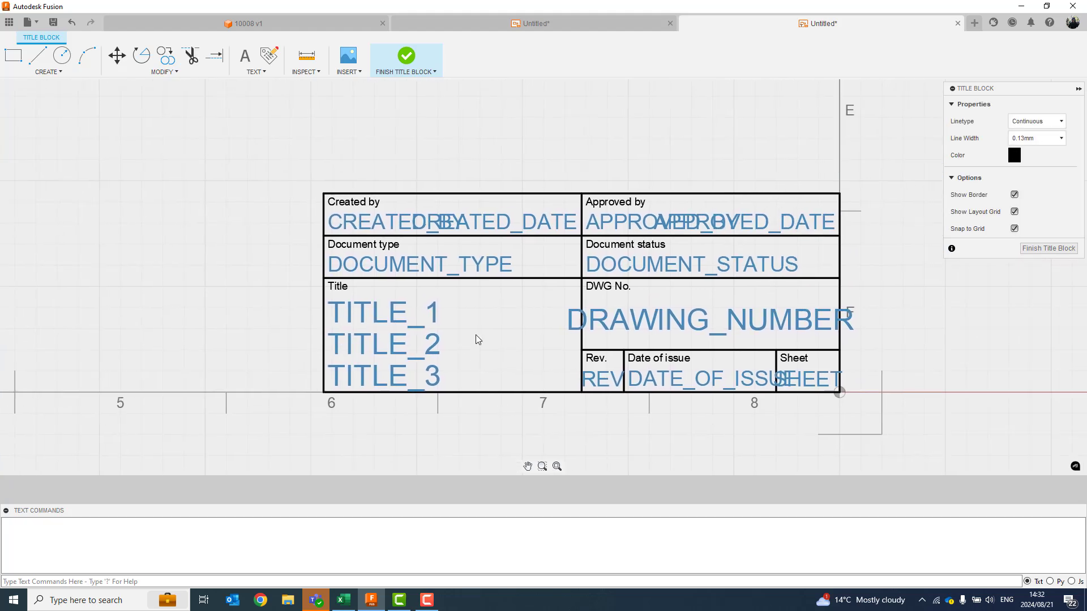
pyautogui.click(424, 351)
pyautogui.press('Delete')
pyautogui.press('Delete')
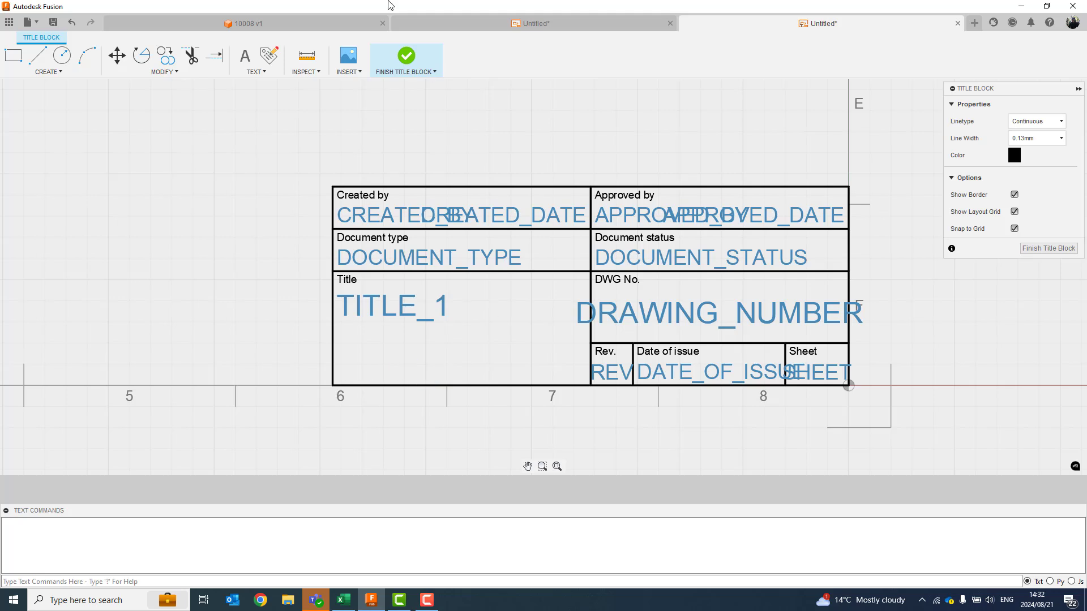
# Insert a Material attribute text in the Title cell below TITLE_1.
pyautogui.click(269, 55)
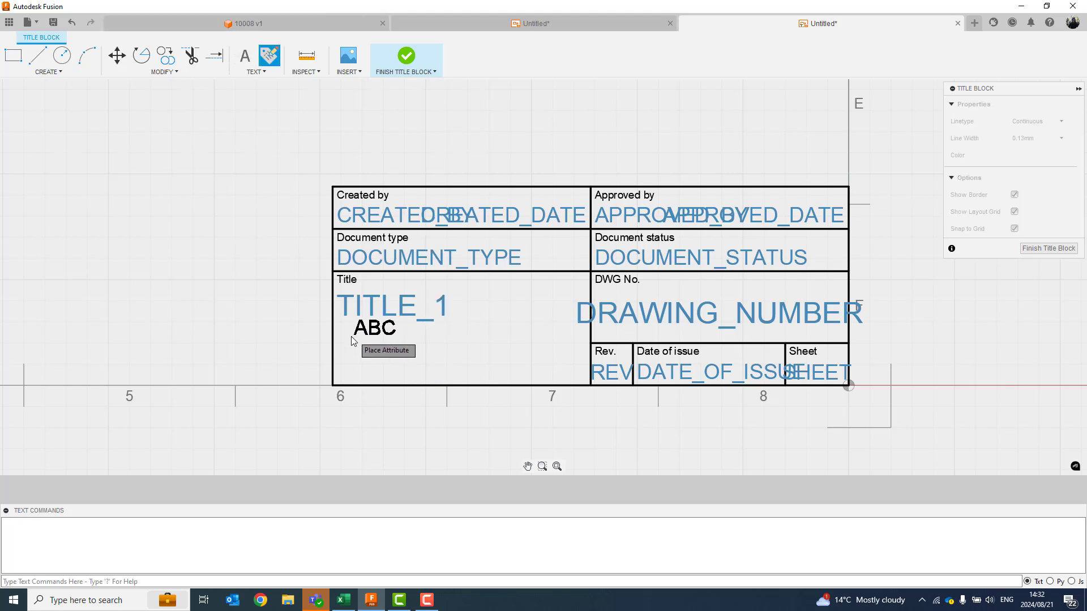
pyautogui.click(342, 350)
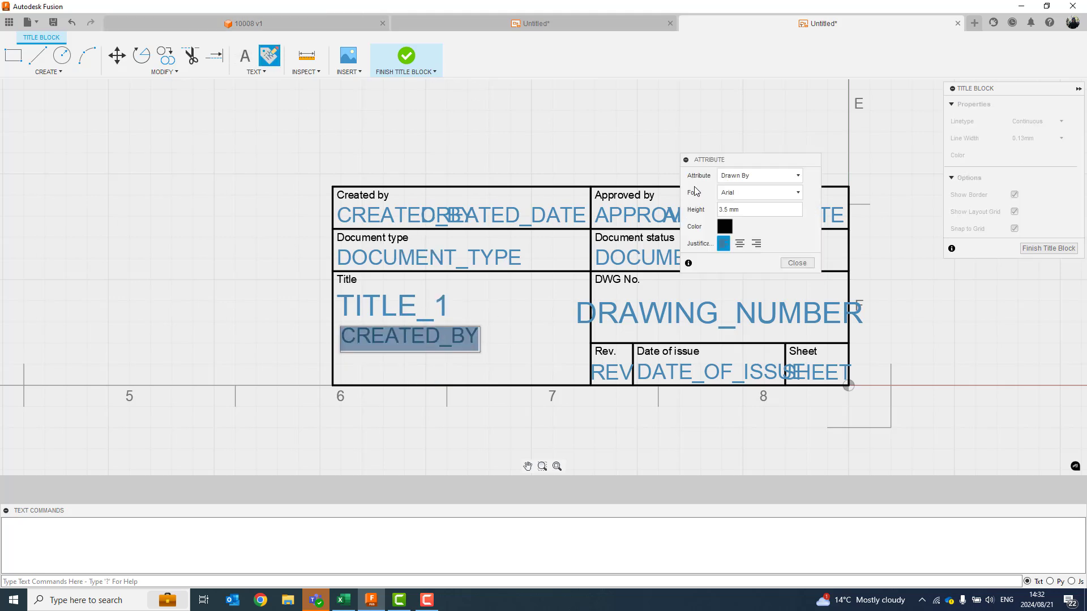
pyautogui.click(764, 176)
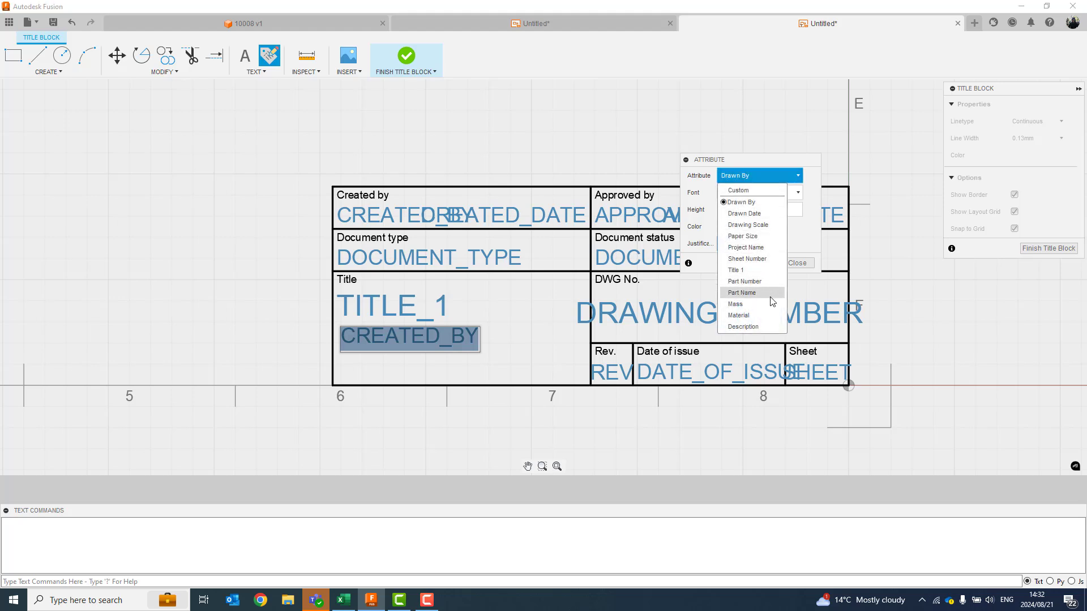
pyautogui.click(765, 315)
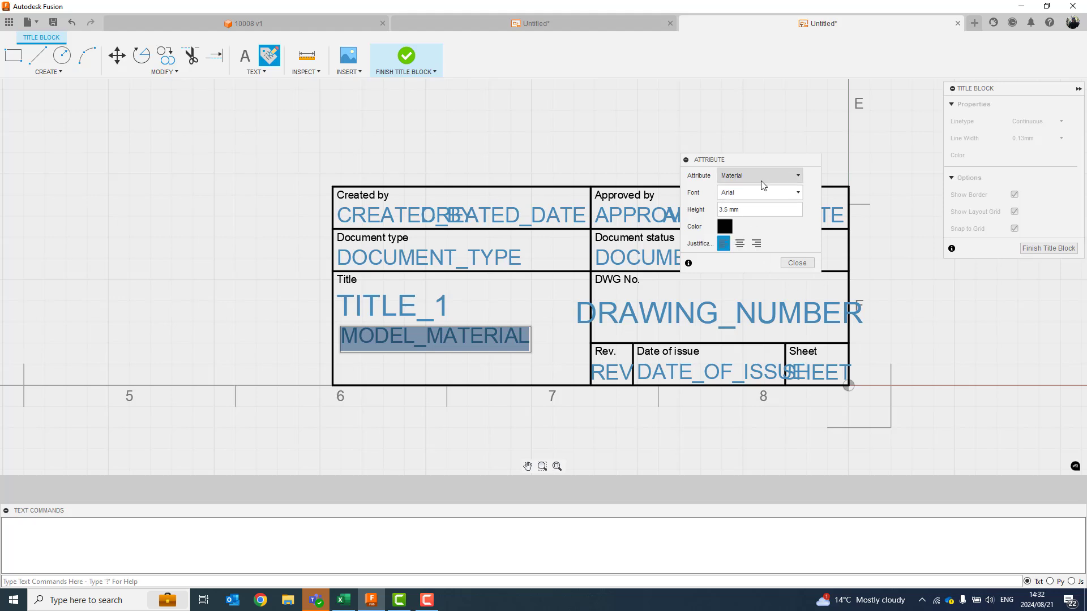
pyautogui.click(796, 263)
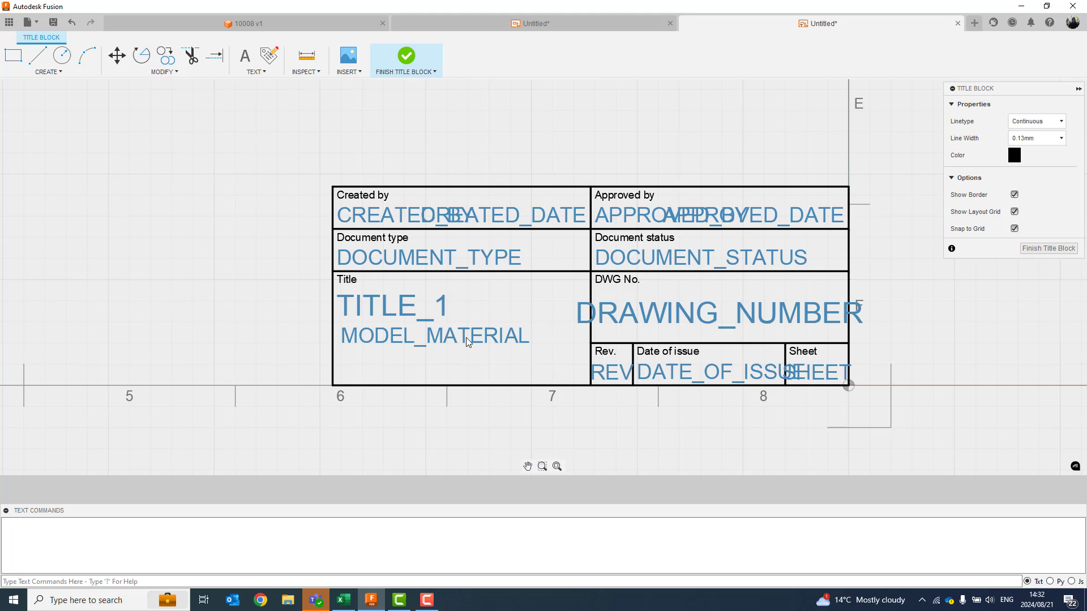
# Insert a Mass attribute text in the Title cell below MODEL_MATERIAL and finish editing the title block.
pyautogui.click(191, 55)
pyautogui.click(270, 55)
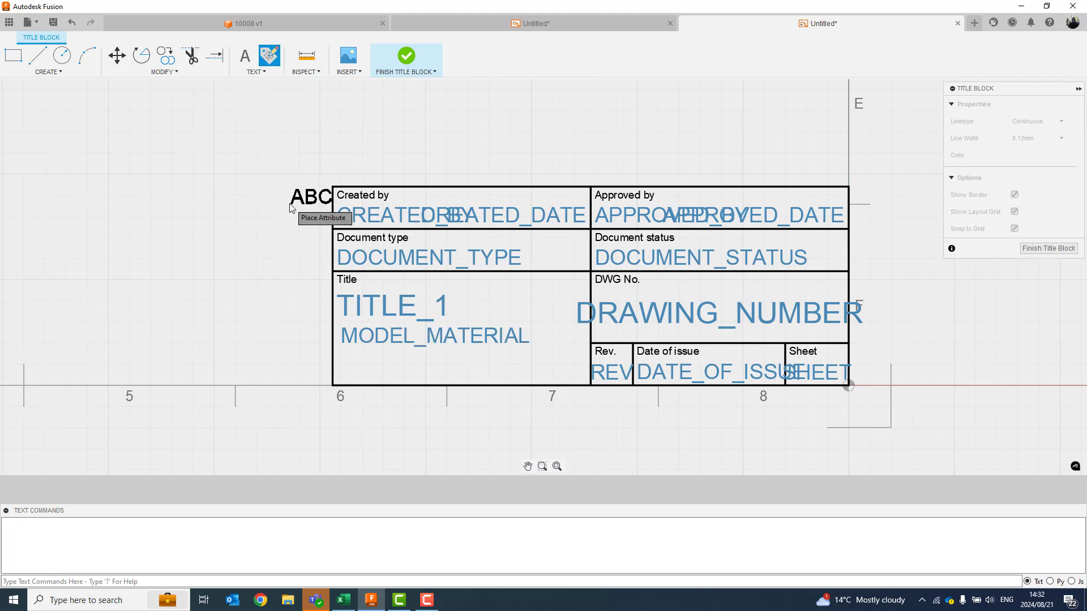
pyautogui.click(343, 369)
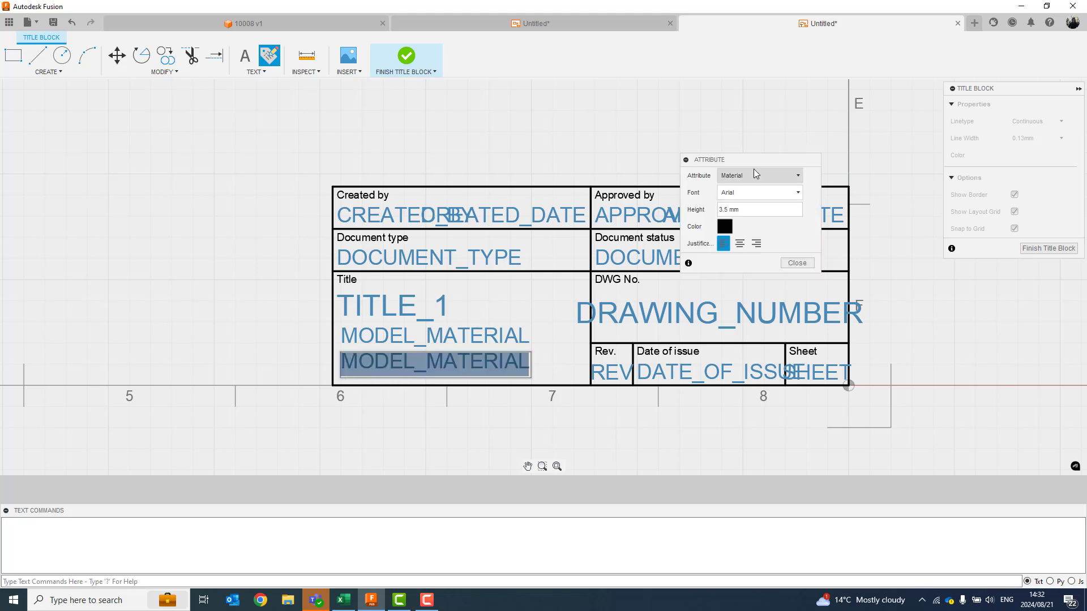
pyautogui.click(755, 171)
pyautogui.click(748, 305)
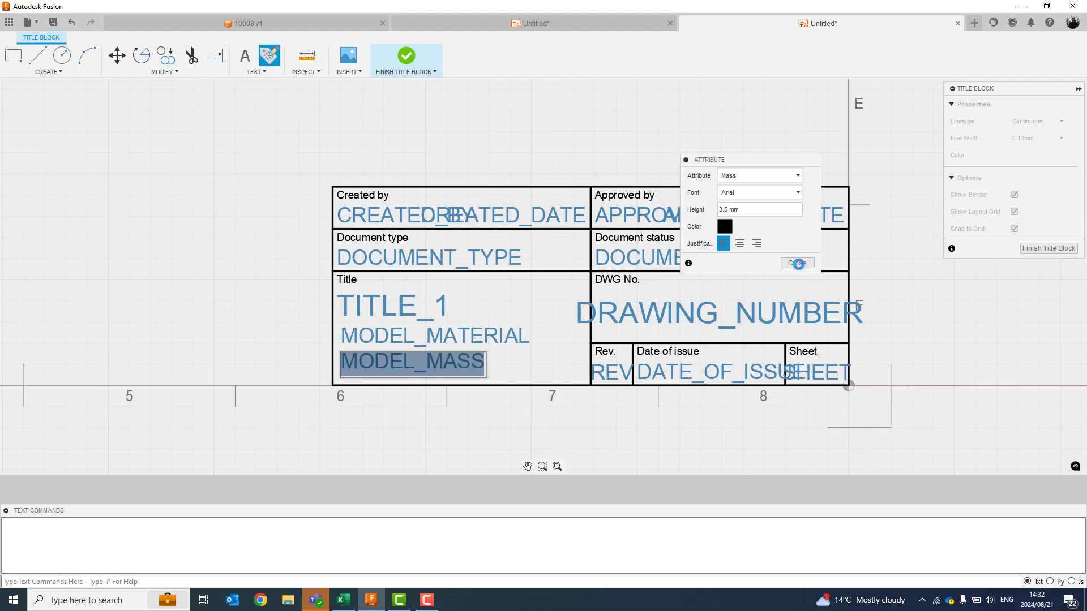
pyautogui.click(799, 264)
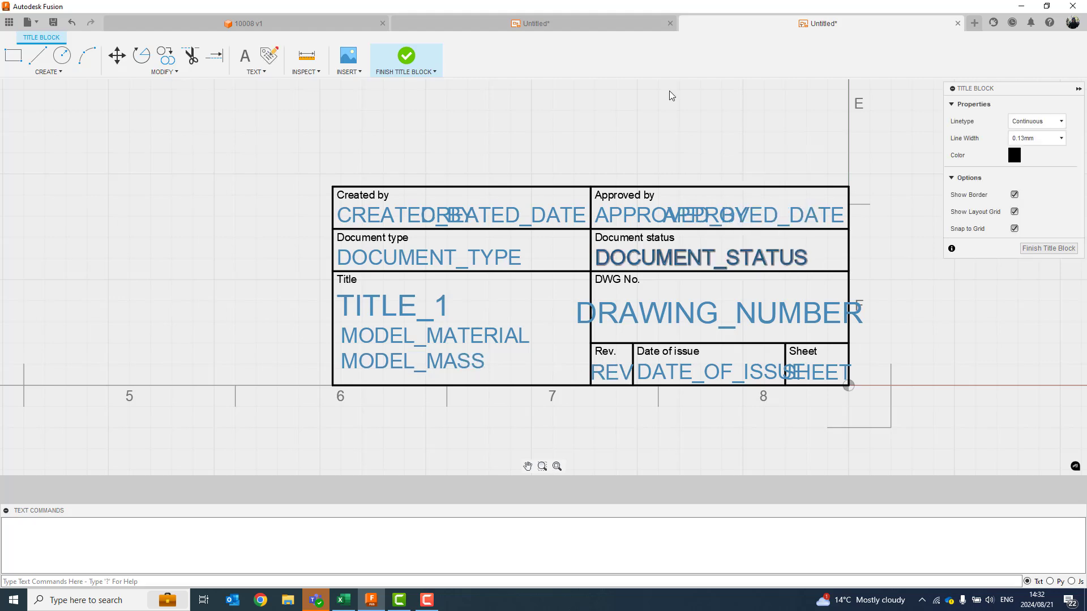
pyautogui.click(1046, 249)
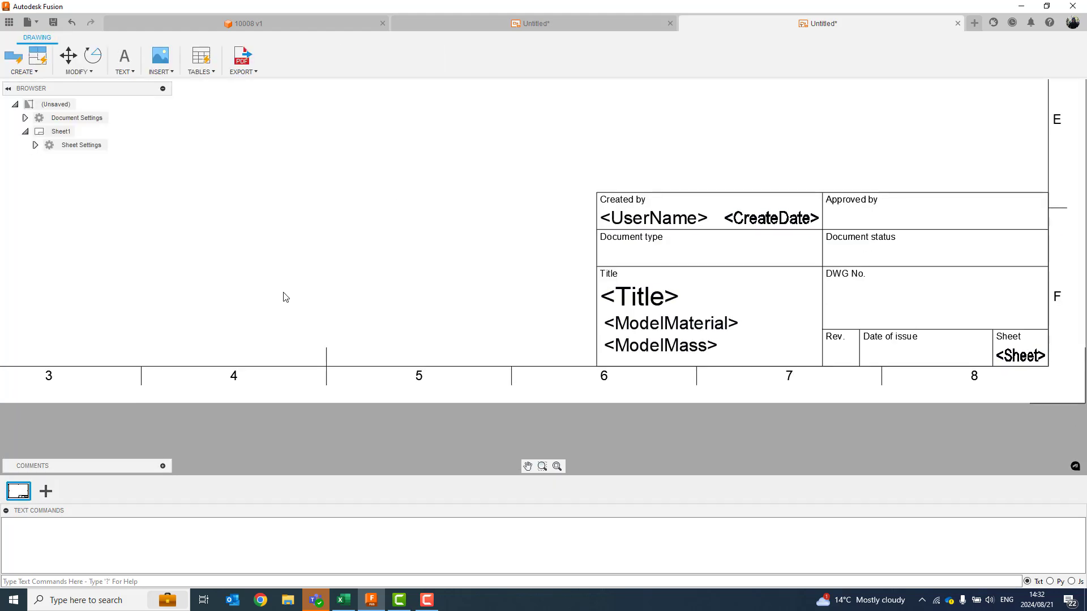
# Save the drawing template as My First Template.
pyautogui.click(53, 22)
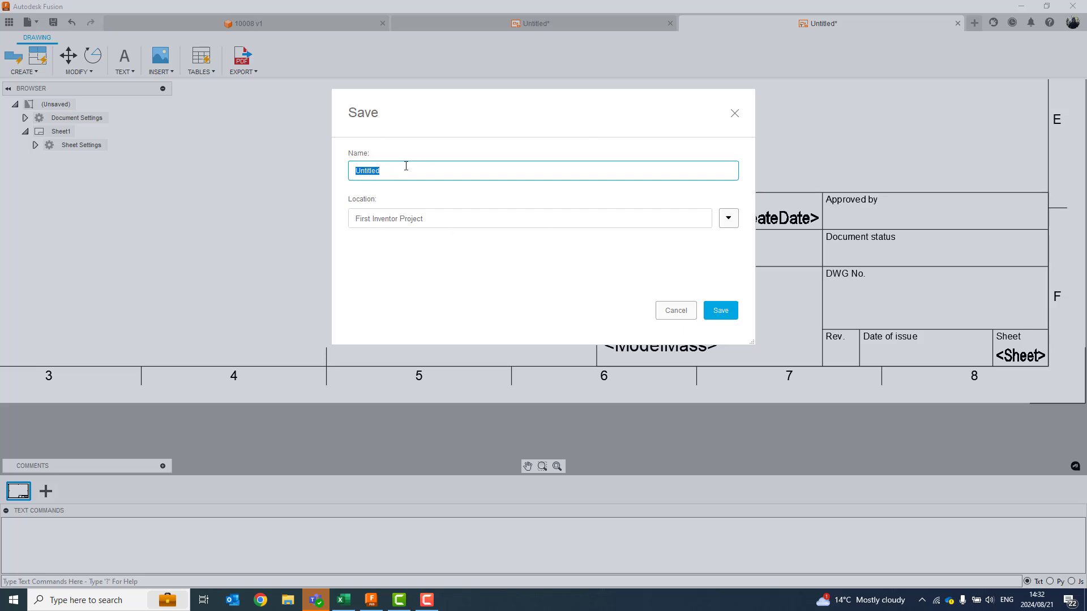
pyautogui.write('mplate')
pyautogui.click(727, 312)
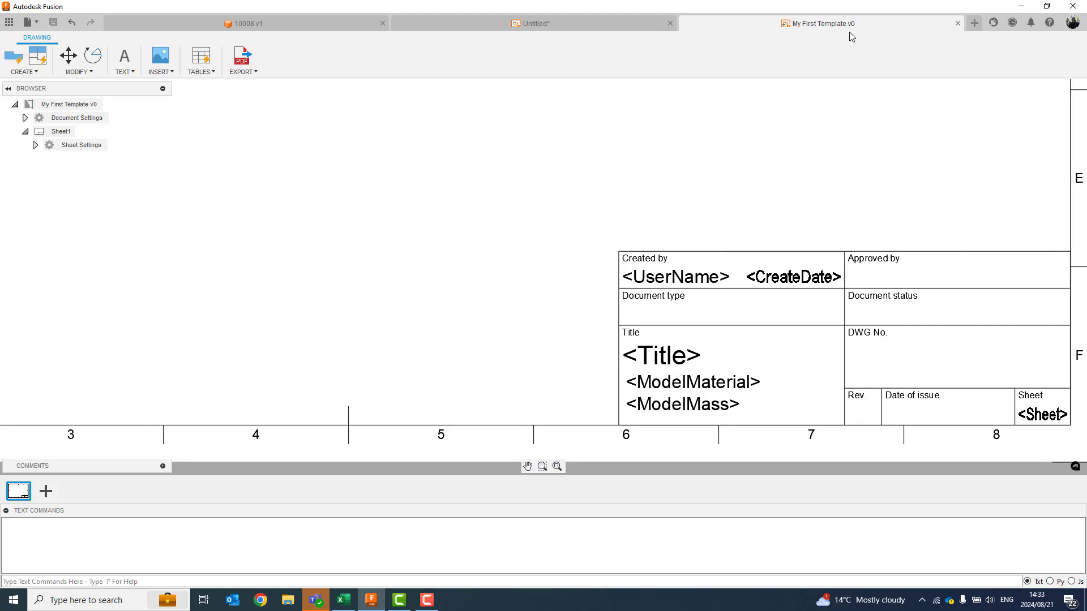
# Close the saved template and the untitled 10008 drawing, discarding the drawing's unsaved changes.
pyautogui.click(958, 24)
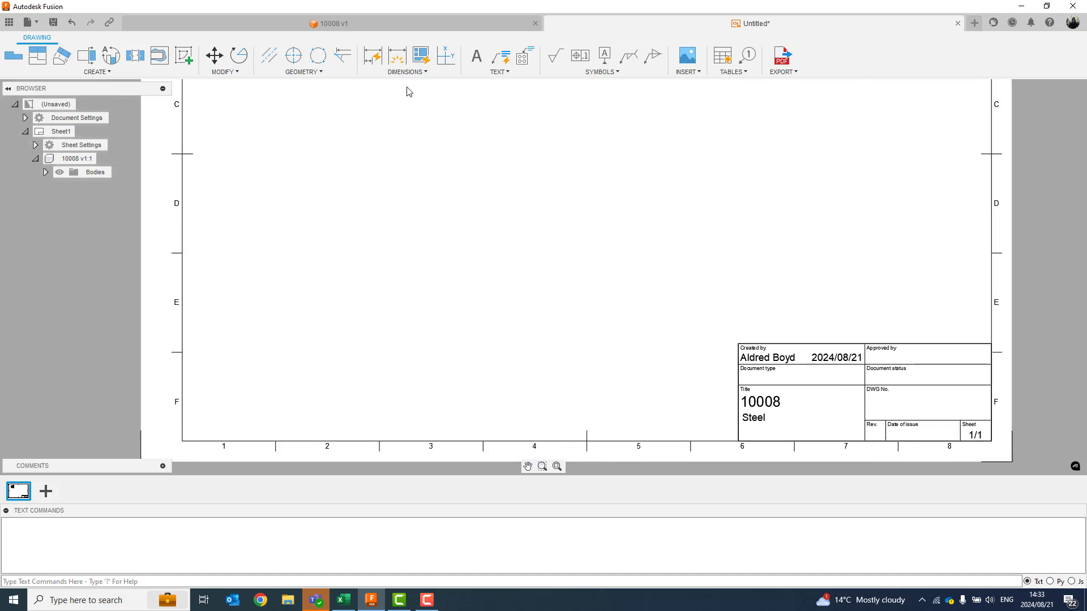
pyautogui.click(958, 23)
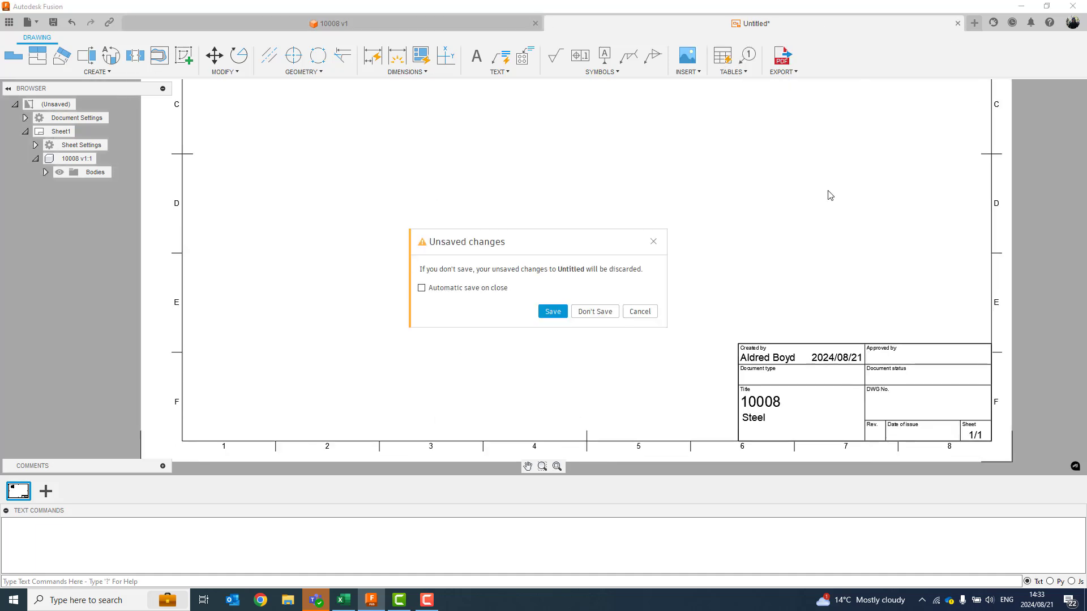
pyautogui.click(605, 315)
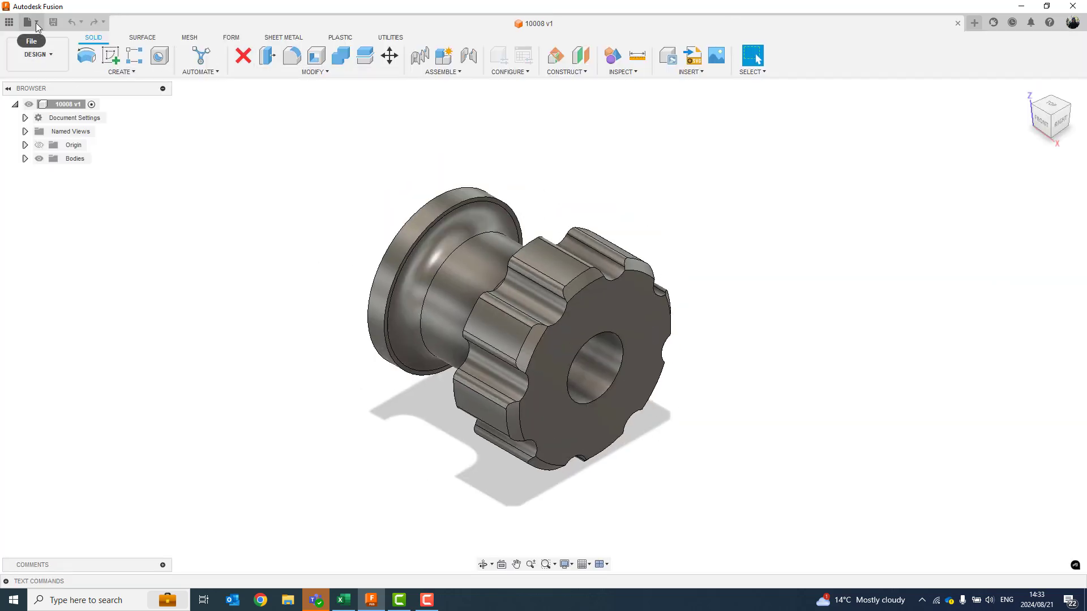
# Create a new drawing of the 10008 design based on the My First Template drawing template.
pyautogui.click(50, 57)
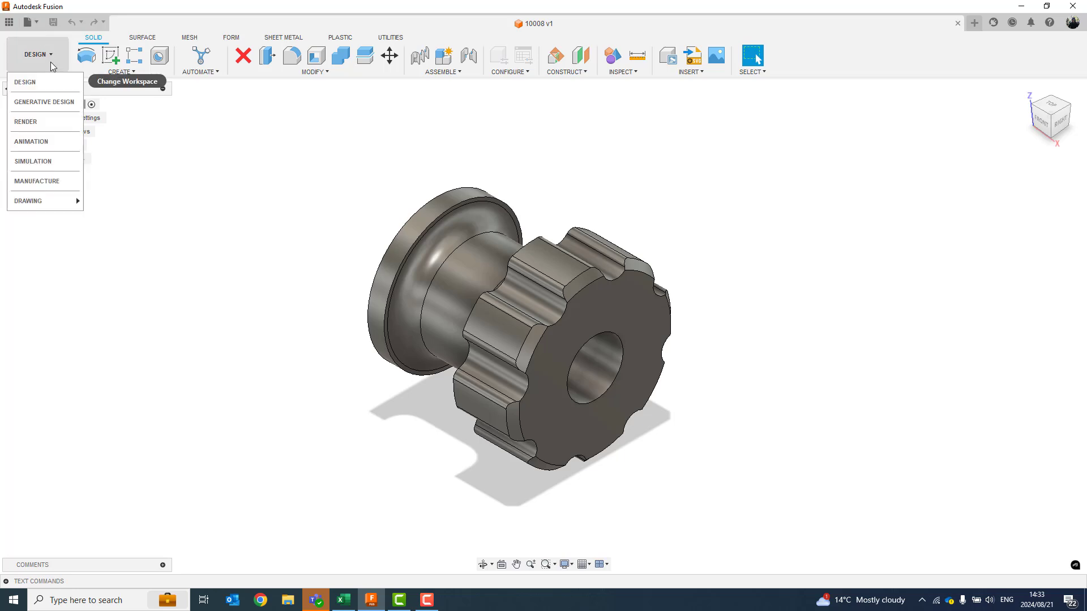
pyautogui.moveTo(46, 200)
pyautogui.click(113, 199)
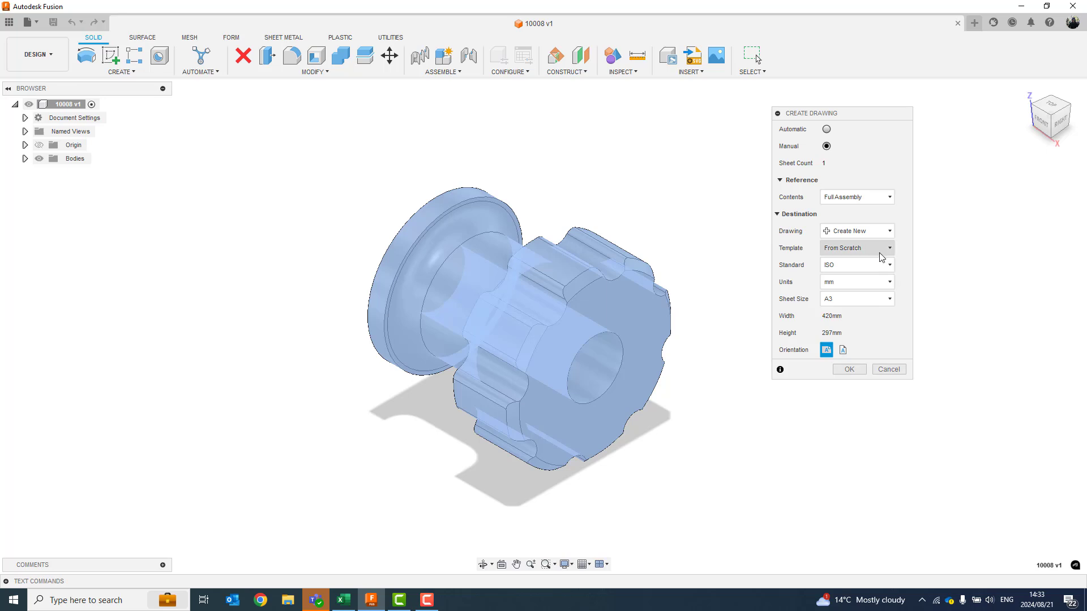
pyautogui.click(881, 257)
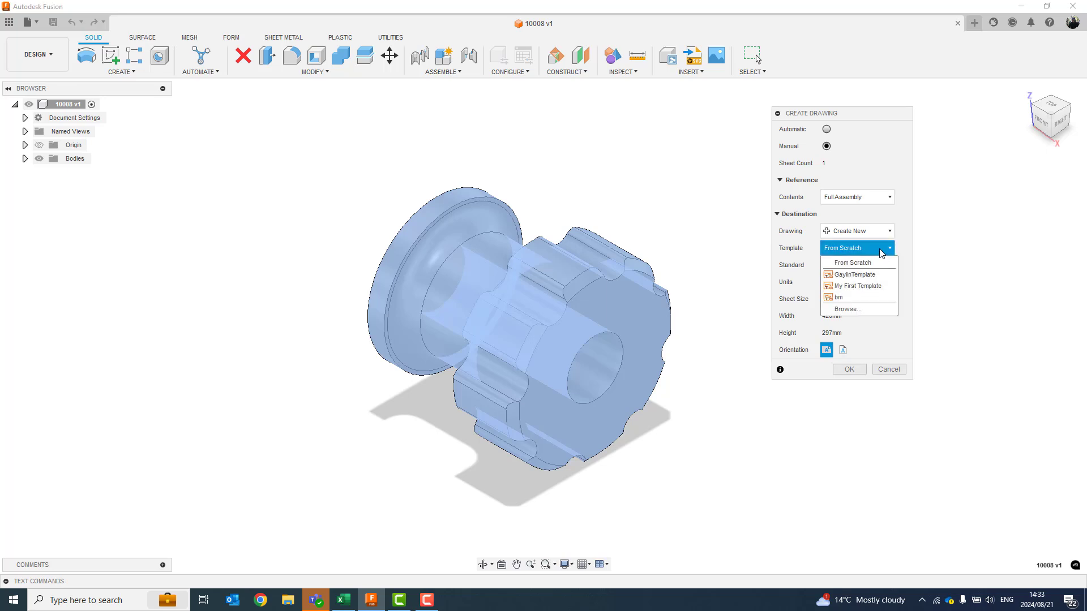
pyautogui.click(874, 286)
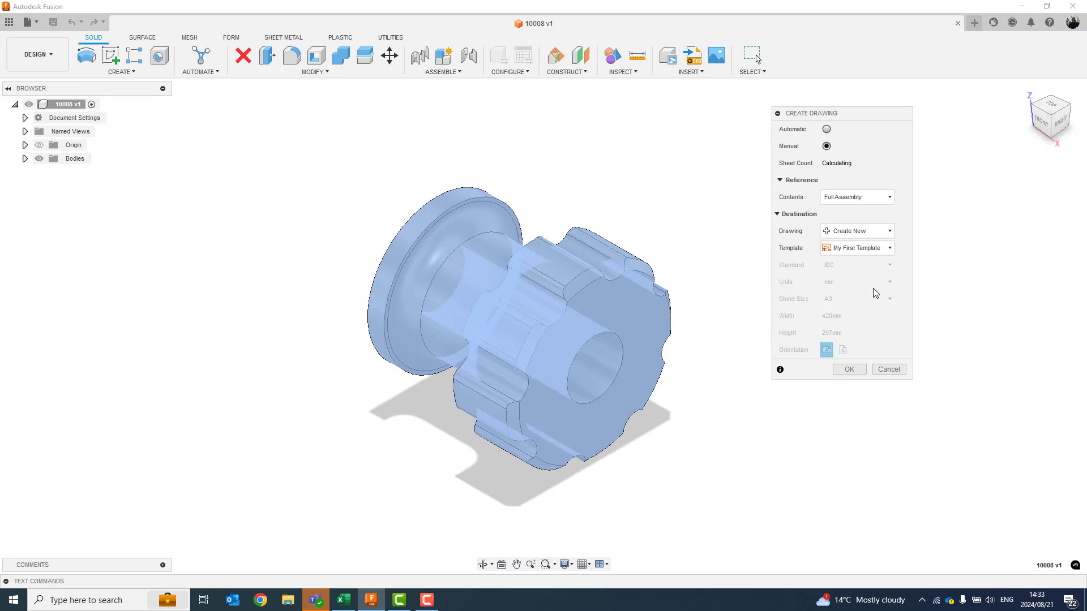
pyautogui.click(881, 252)
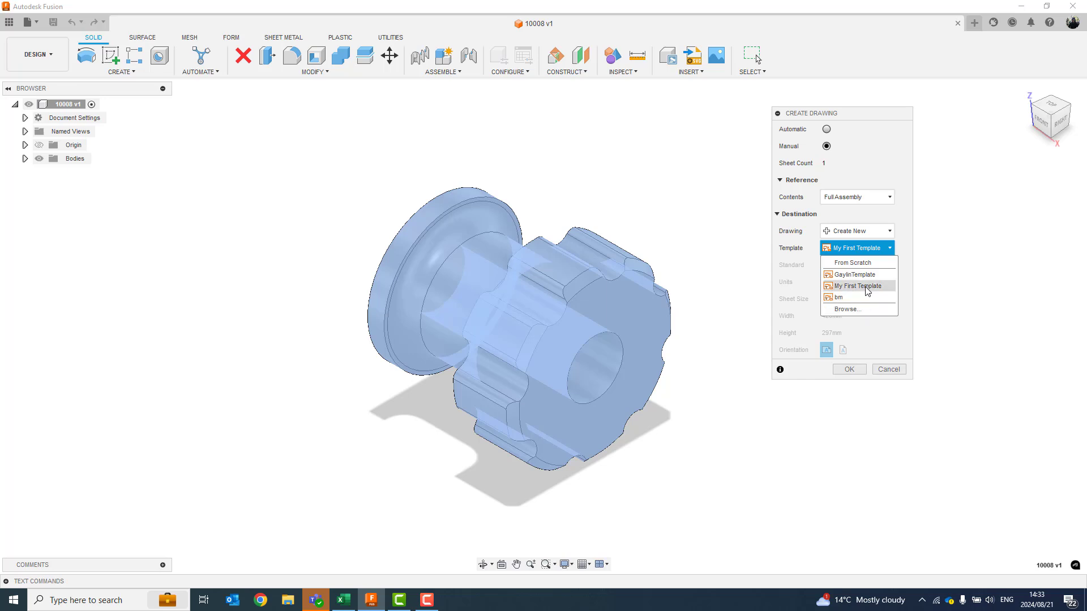
pyautogui.click(867, 287)
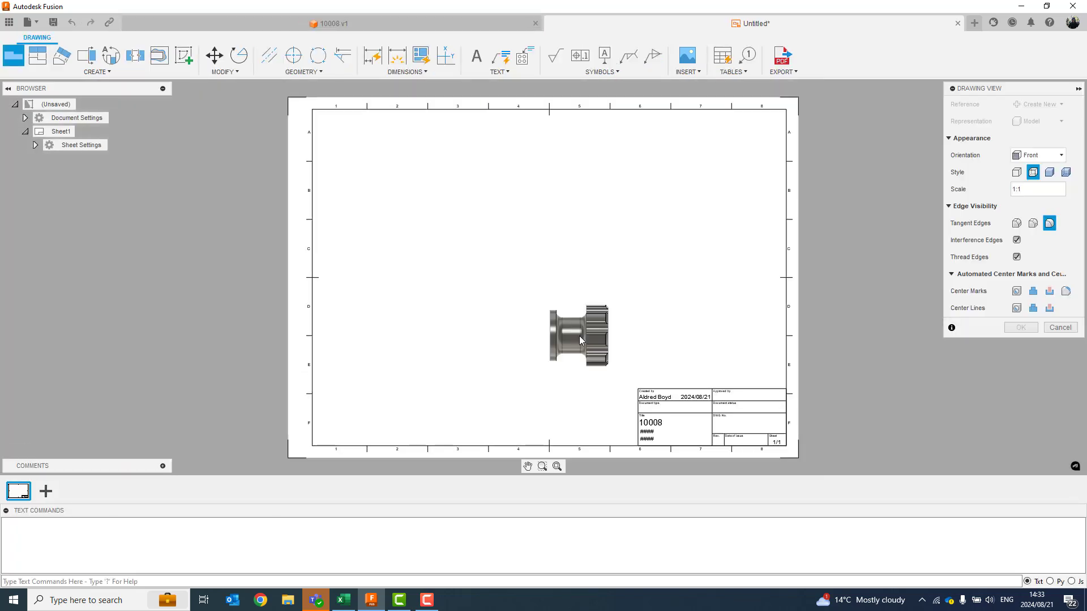
# Place a front base view of the model at 1:1 scale in the sheet's upper-left area.
pyautogui.scroll(-2, 617, 334)
pyautogui.scroll(6, 571, 237)
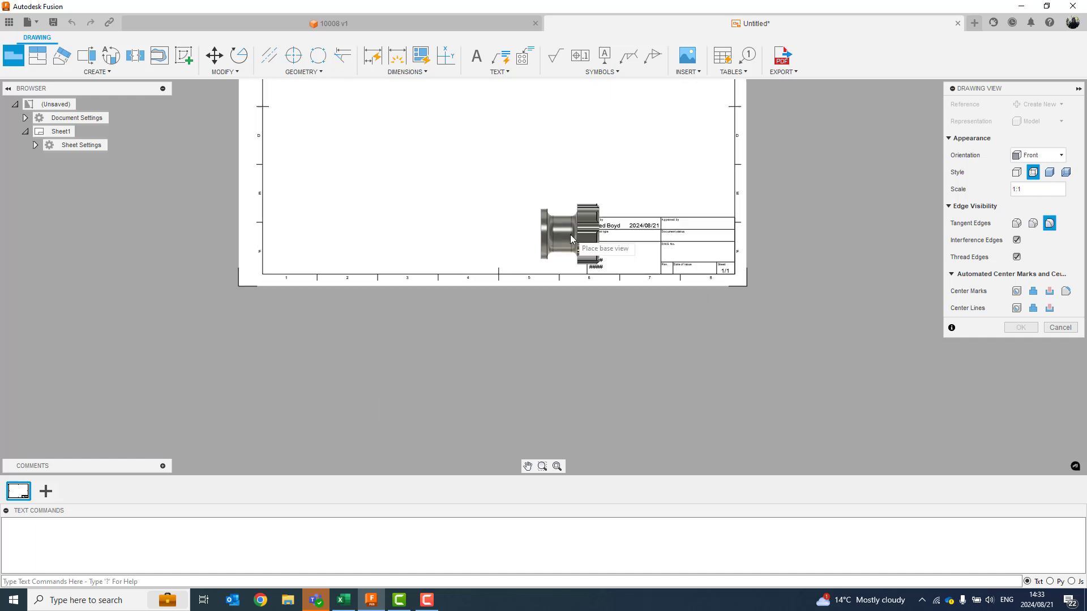
pyautogui.scroll(1, 573, 246)
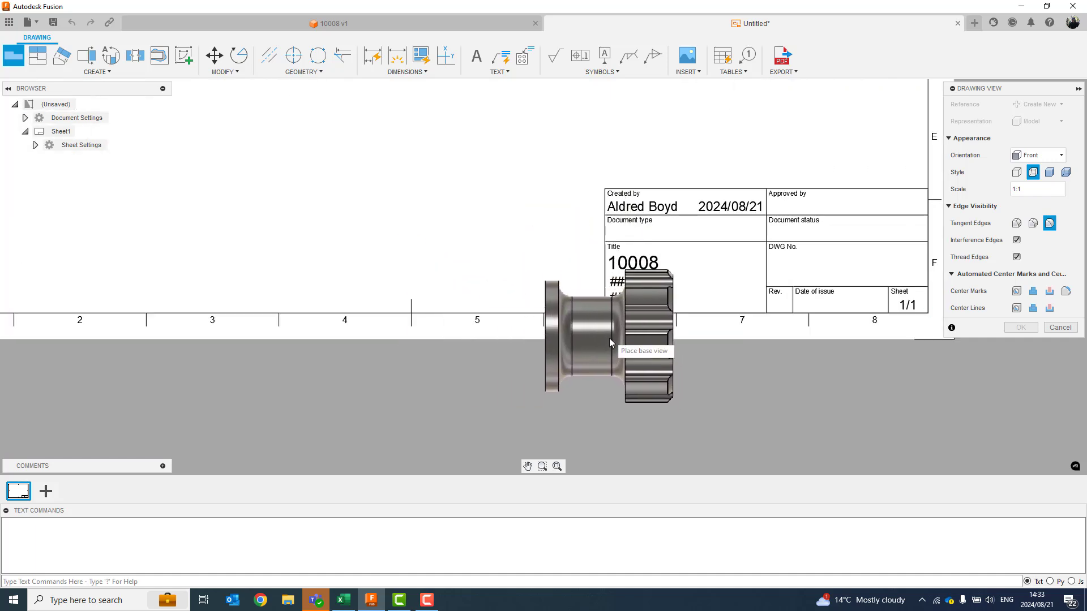
pyautogui.scroll(-2, 426, 271)
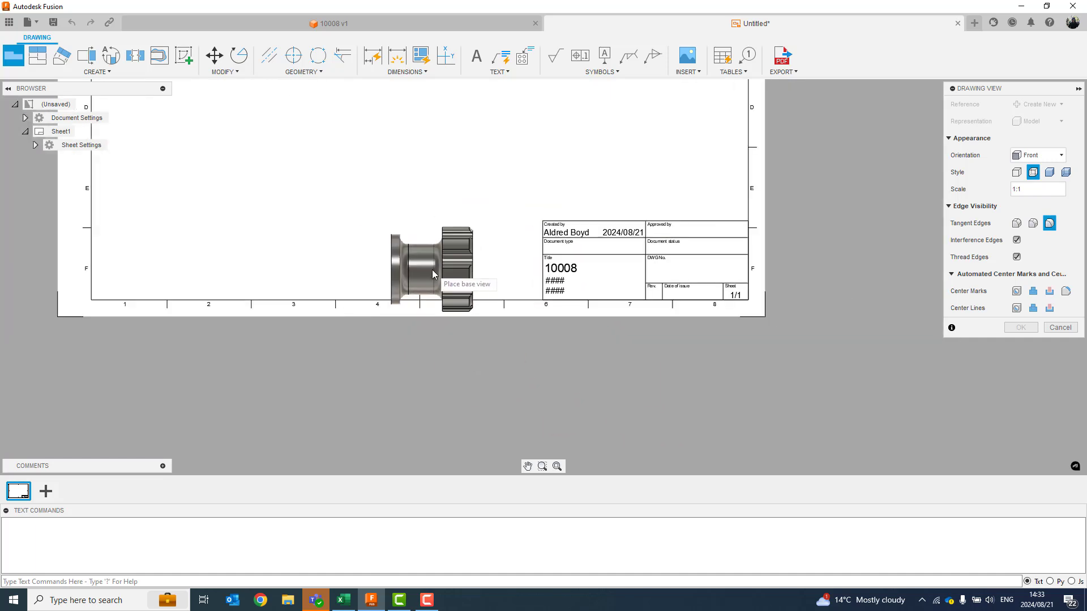
pyautogui.moveTo(432, 270); pyautogui.dragTo(467, 505, button='middle')
pyautogui.click(305, 201)
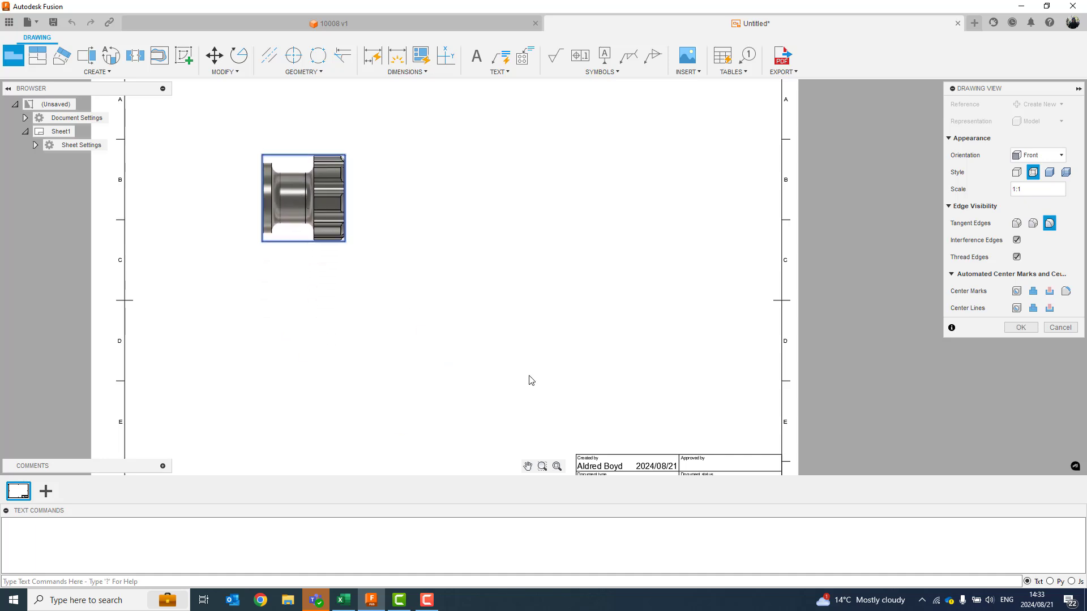
pyautogui.moveTo(531, 380); pyautogui.dragTo(457, 131, button='middle')
pyautogui.scroll(-2, 457, 132)
pyautogui.rightClick(466, 176)
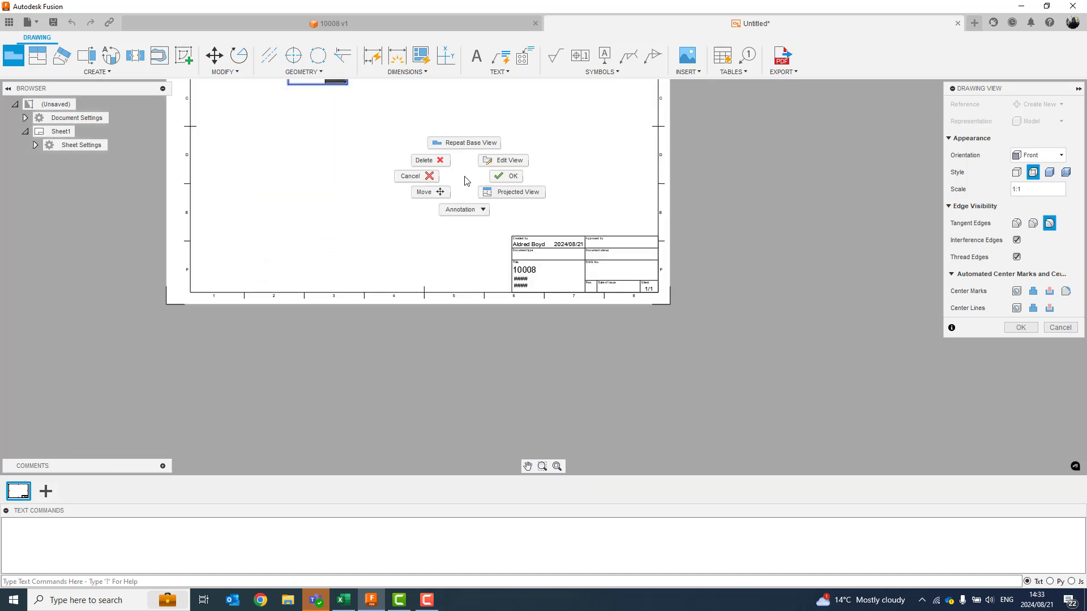
pyautogui.click(497, 178)
# Examine the material and mass entries below the title in the title block.
pyautogui.scroll(-1, 513, 280)
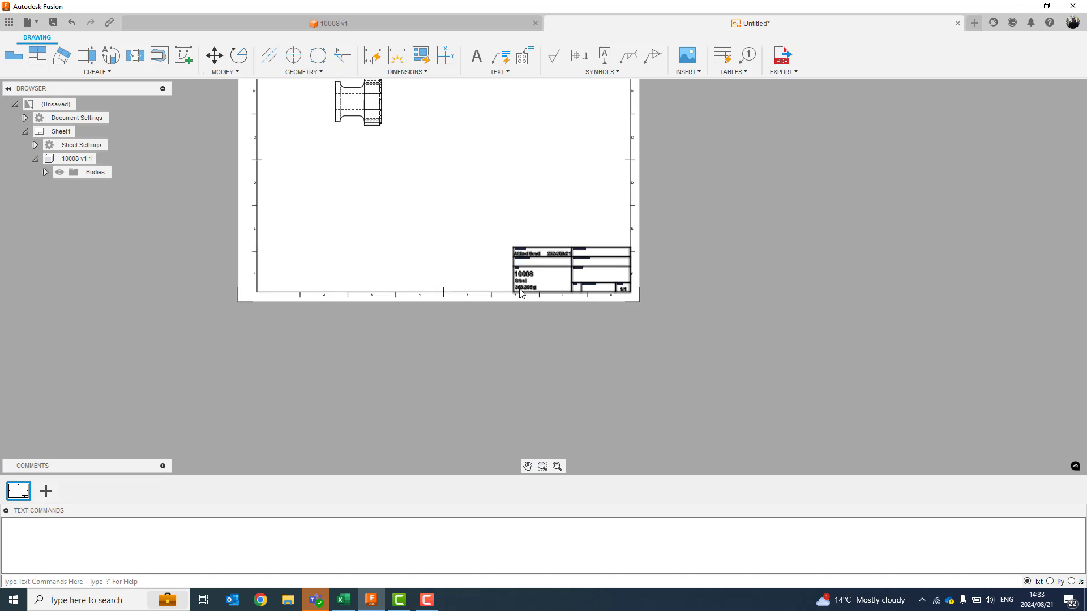
pyautogui.scroll(5, 521, 289)
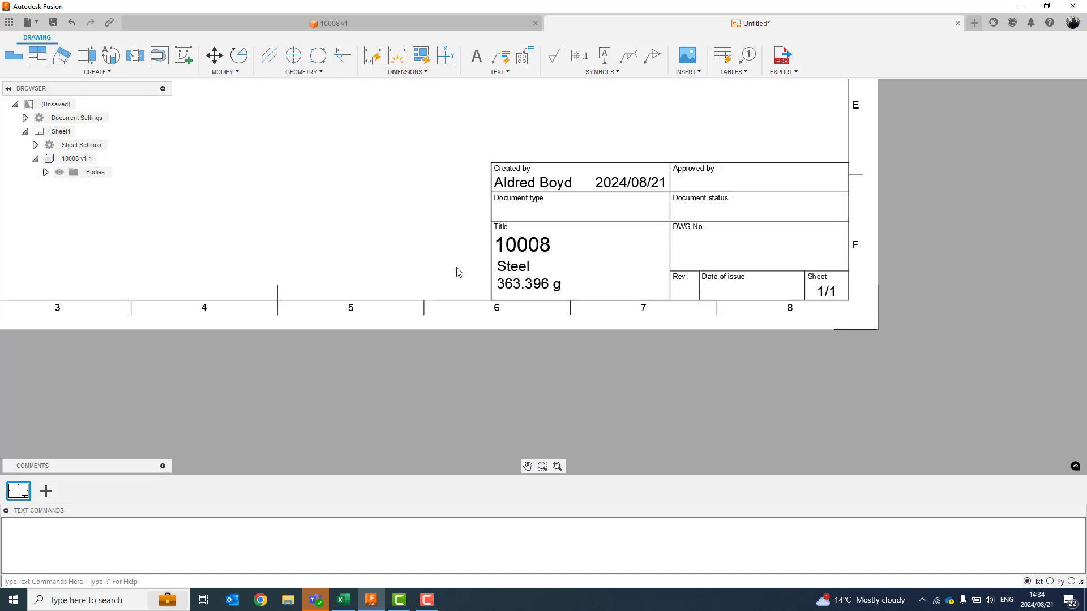
pyautogui.moveTo(442, 238); pyautogui.dragTo(566, 352, button='middle')
pyautogui.press('F6')
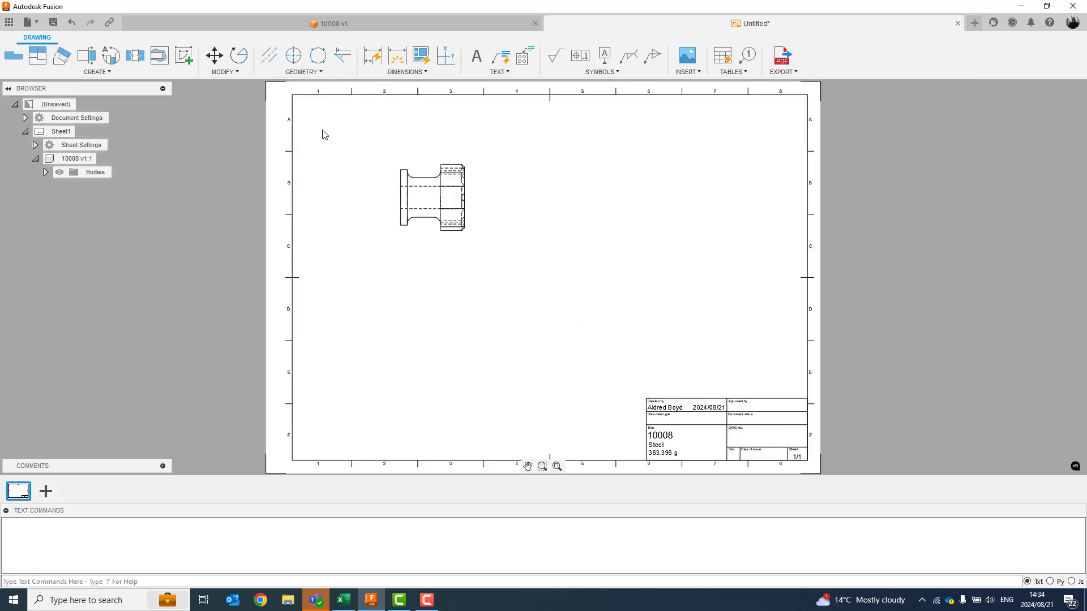
# Open the file commands for the untitled drawing.
pyautogui.click(35, 22)
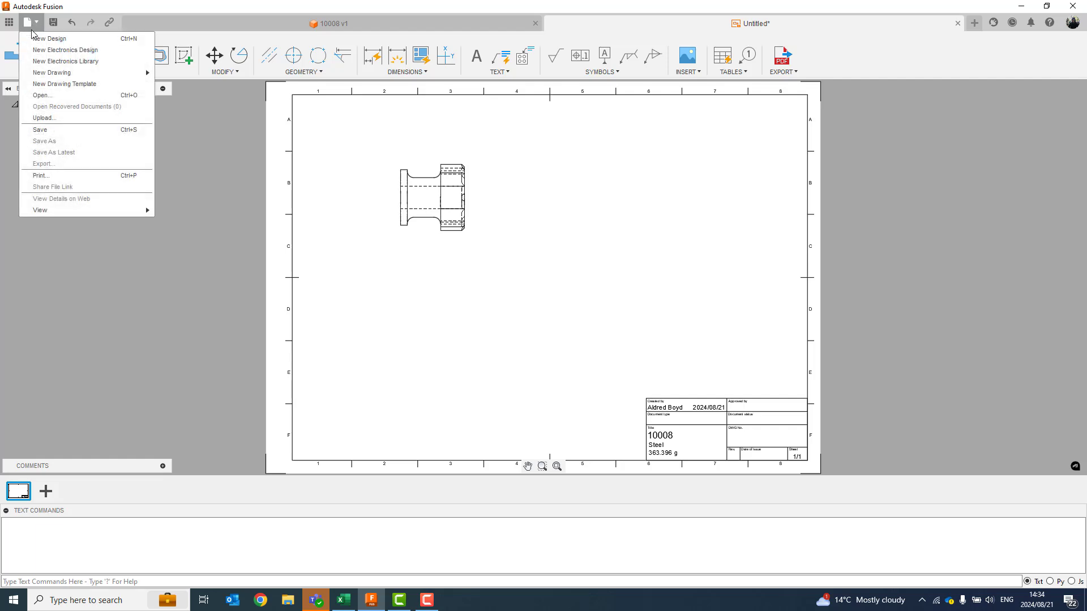